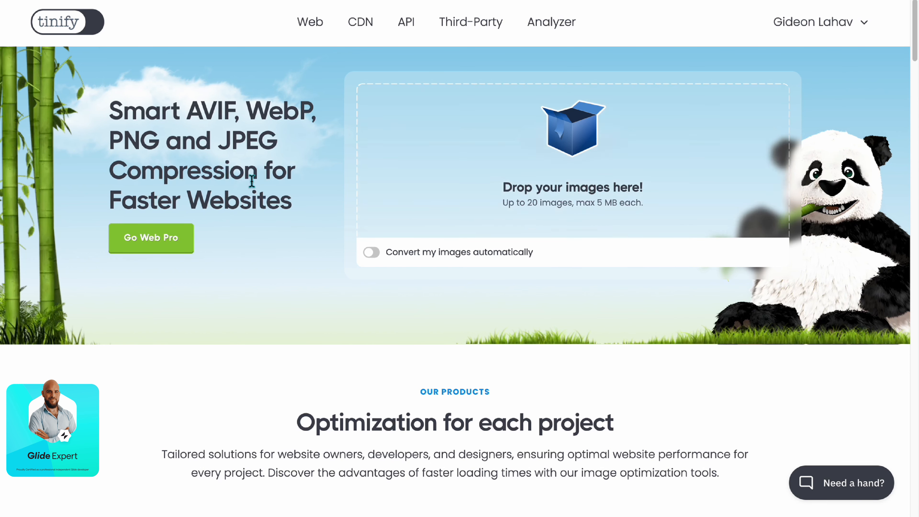
Upload Inefficiency.png from the Downloads folder to the online image compressor to optimize it.
left_click(501, 176)
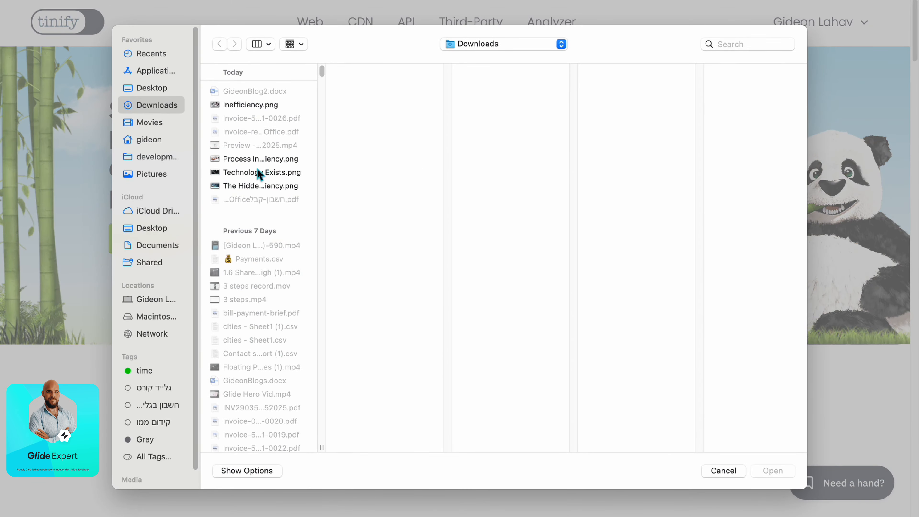
left_click(234, 109)
key("Return")
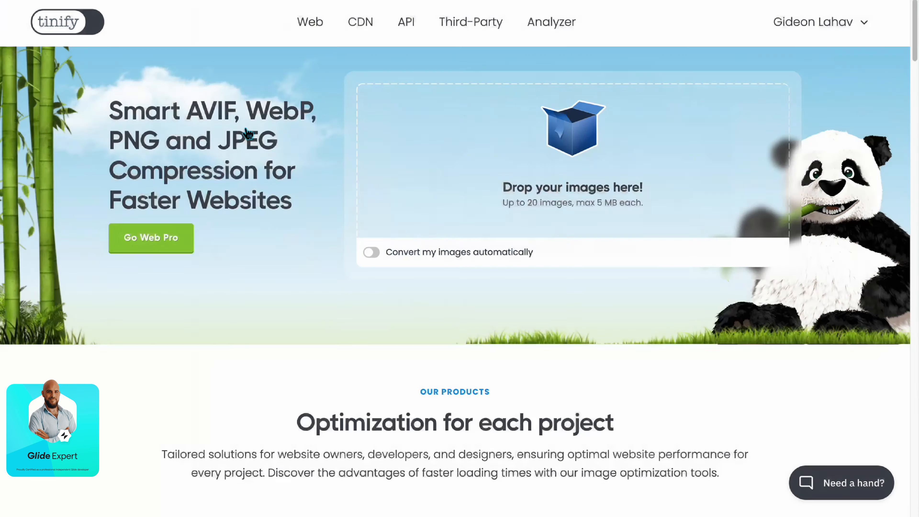
scroll(660, 276, "down", 5)
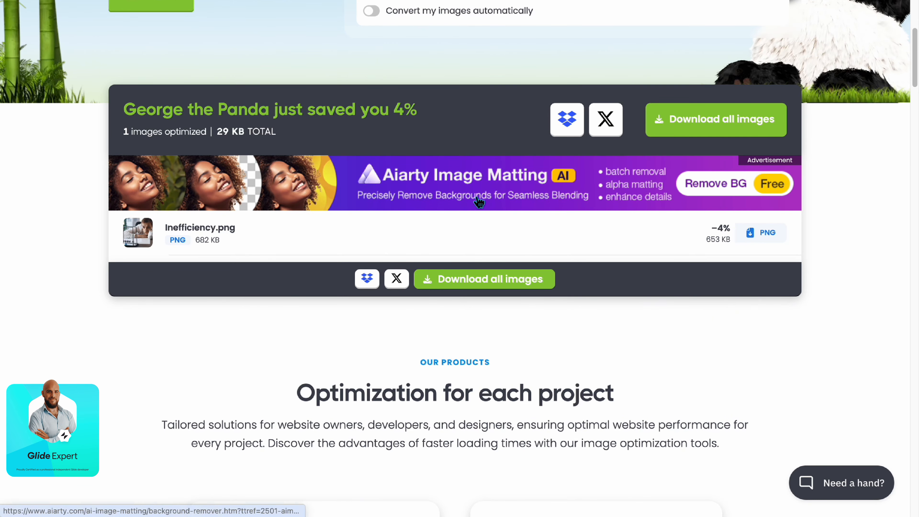
Open the compression service's developer API page and read its getting-started information.
scroll(479, 201, "up", 7)
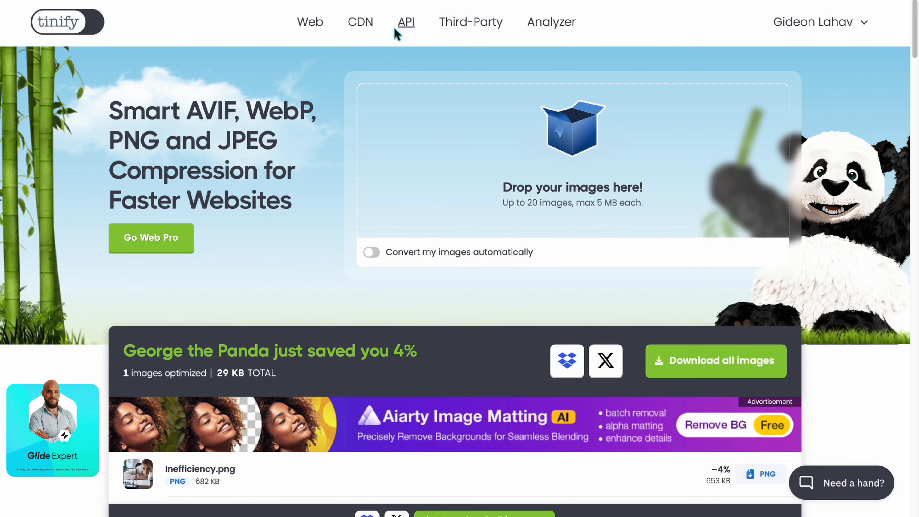
left_click(408, 27)
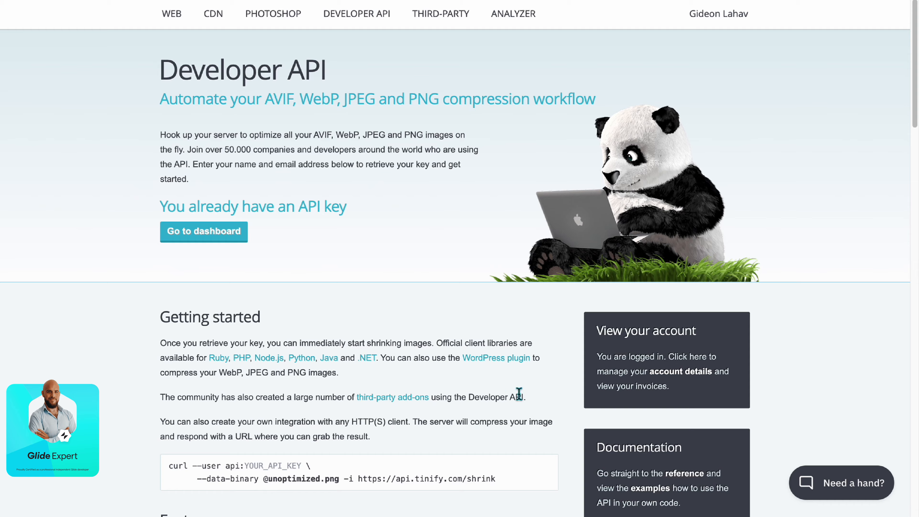
scroll(398, 471, "down", 4)
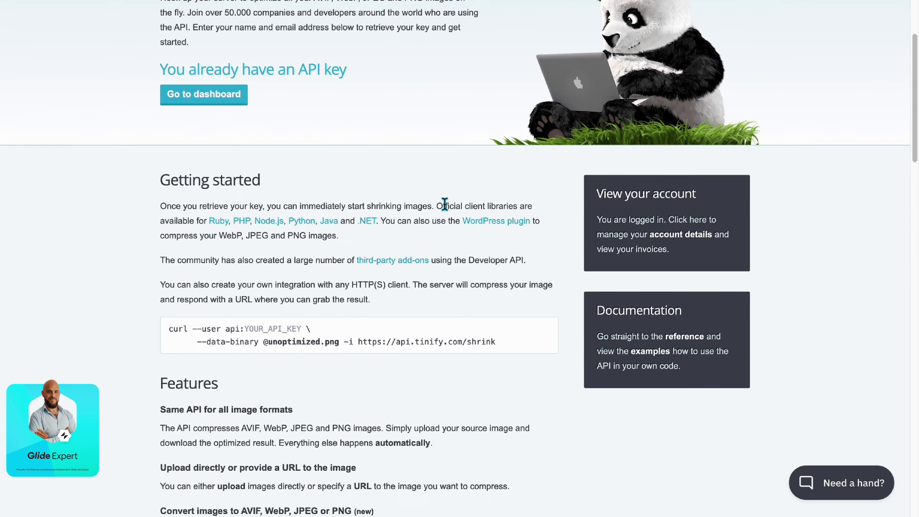
scroll(446, 207, "up", 4)
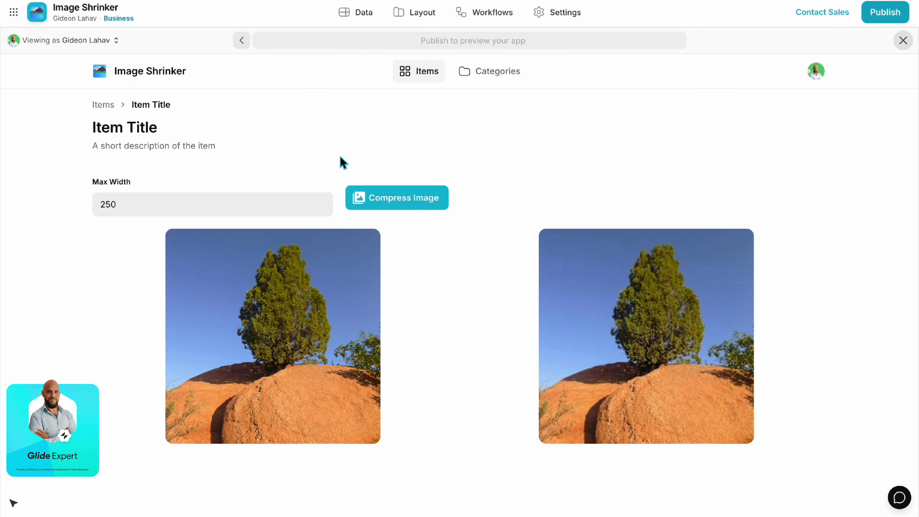
View the Image Shrinker app's Items list and its add-item form, and reopen the detail page of the tree item.
left_click(112, 107)
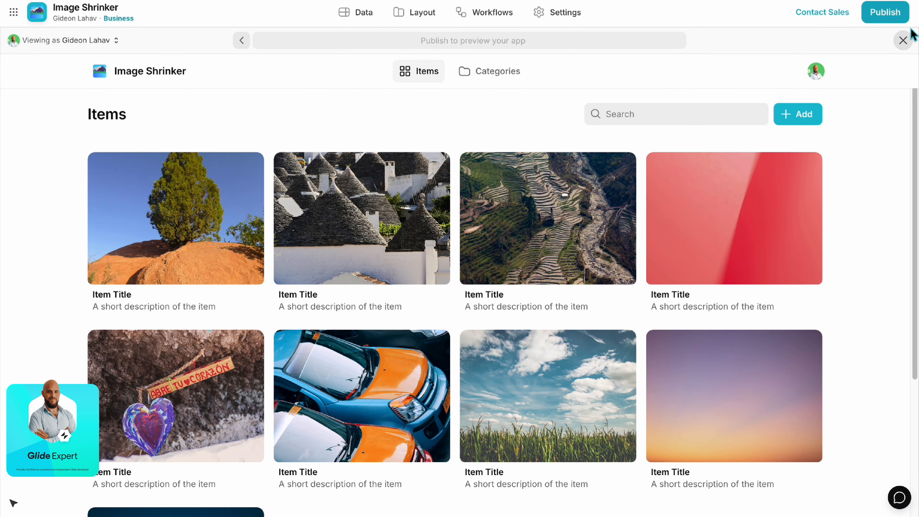
left_click(805, 120)
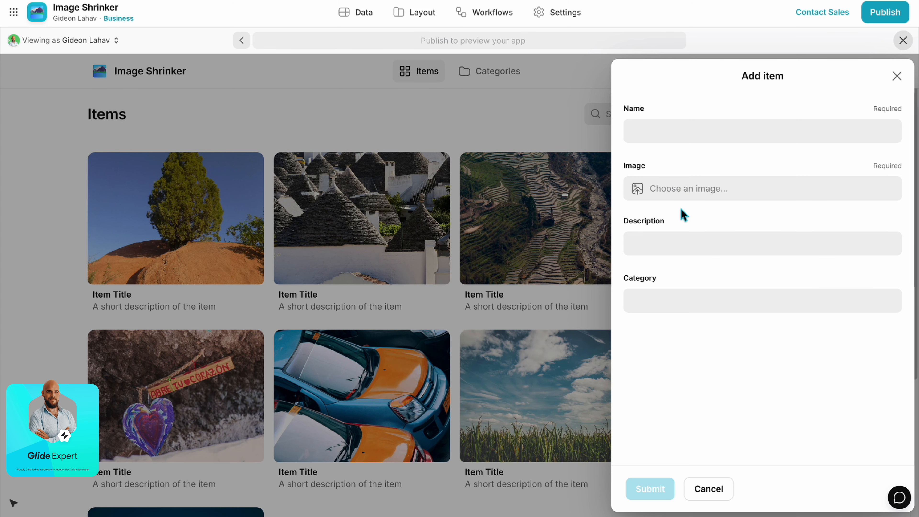
left_click(897, 77)
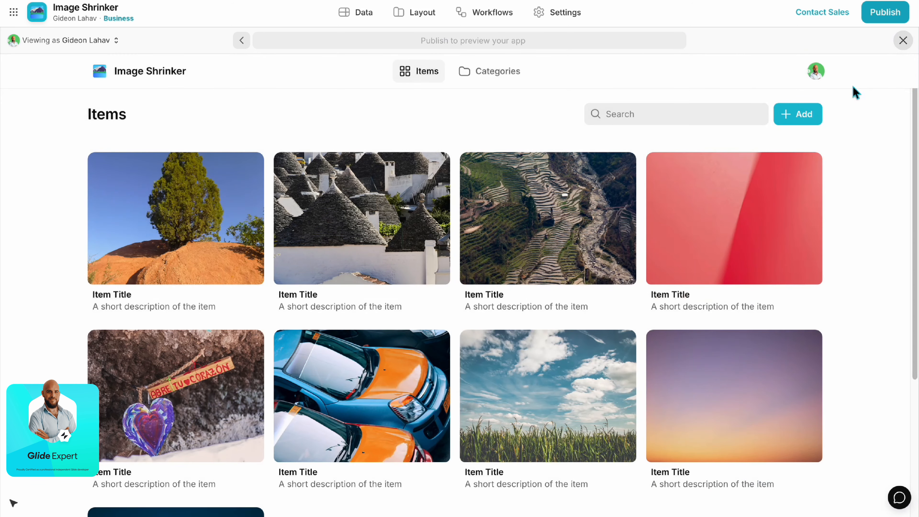
left_click(227, 228)
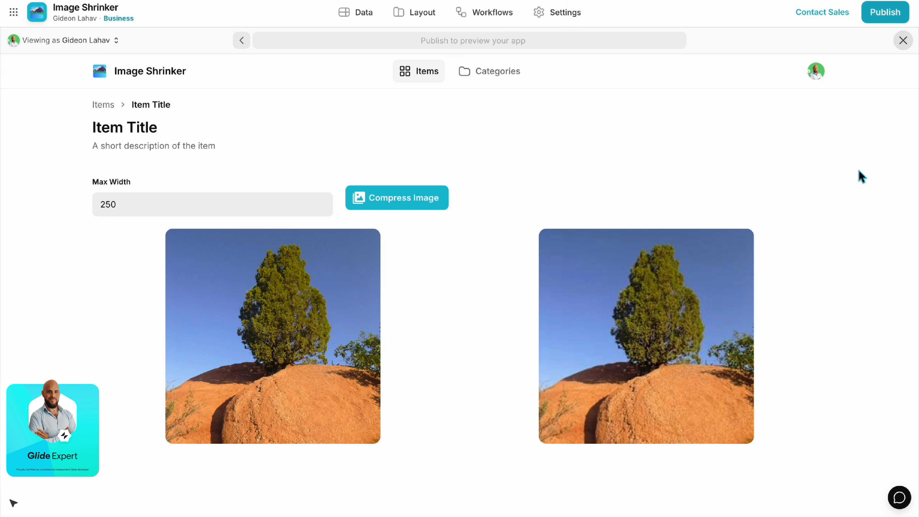
Exit the full preview and add the Image Editor integration to the app.
left_click(902, 46)
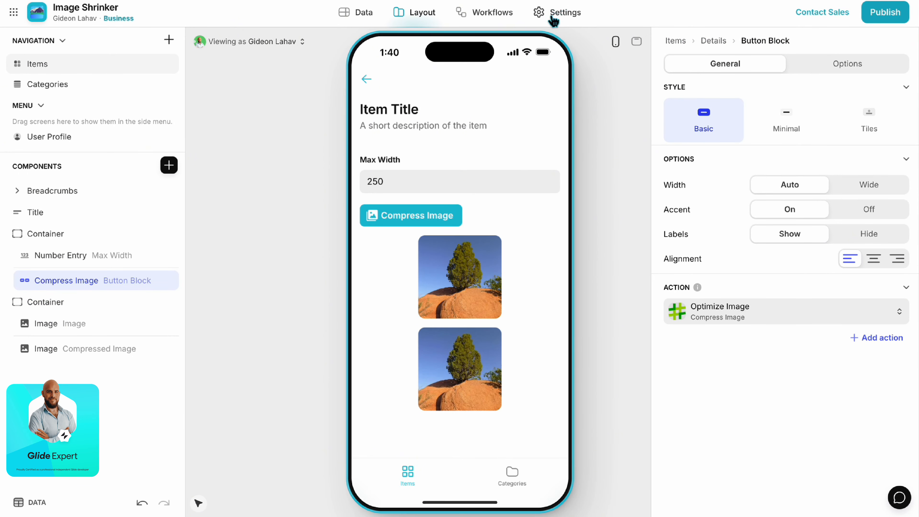
left_click(564, 17)
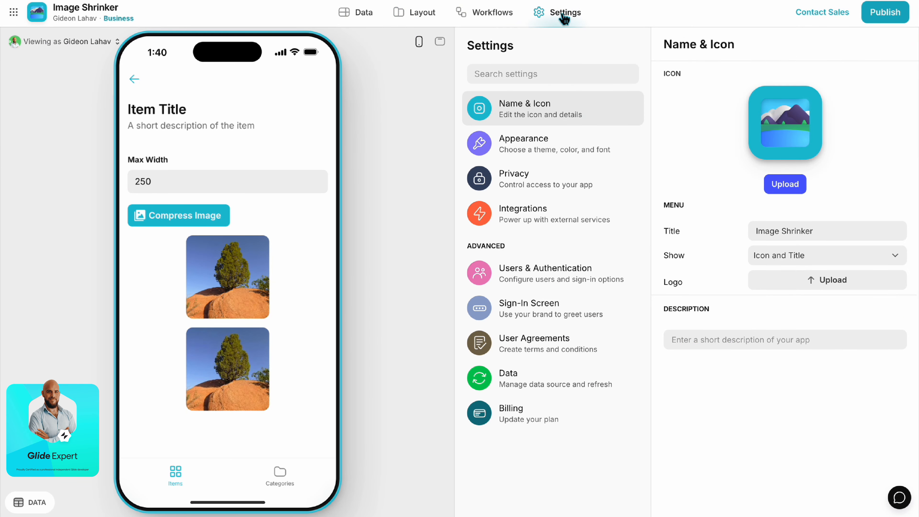
left_click(554, 214)
scroll(786, 247, "down", 15)
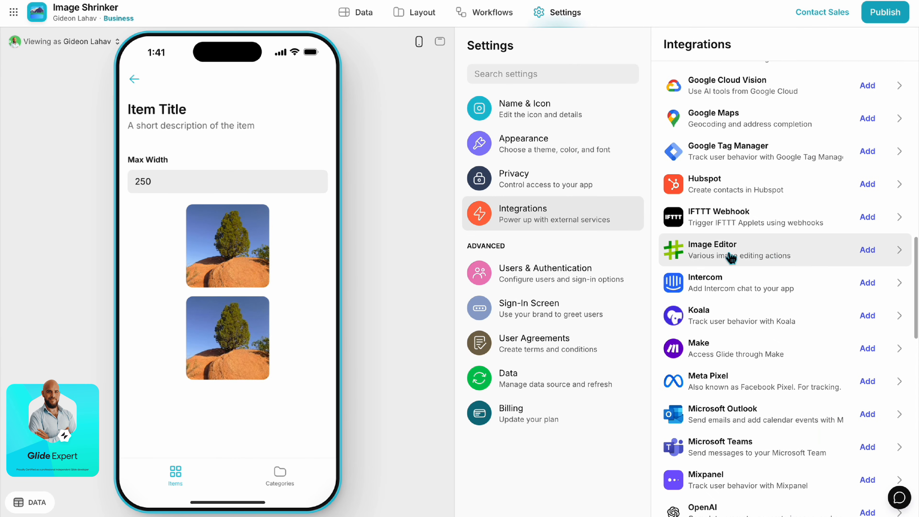
left_click(867, 250)
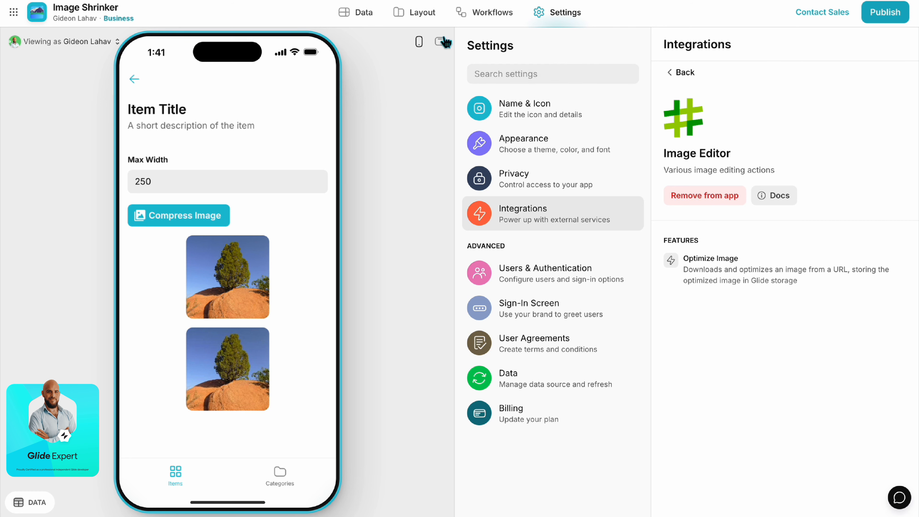
Examine the Compress Image button's Optimize Image action in the layout, including its title, update usage and image URL source.
left_click(421, 23)
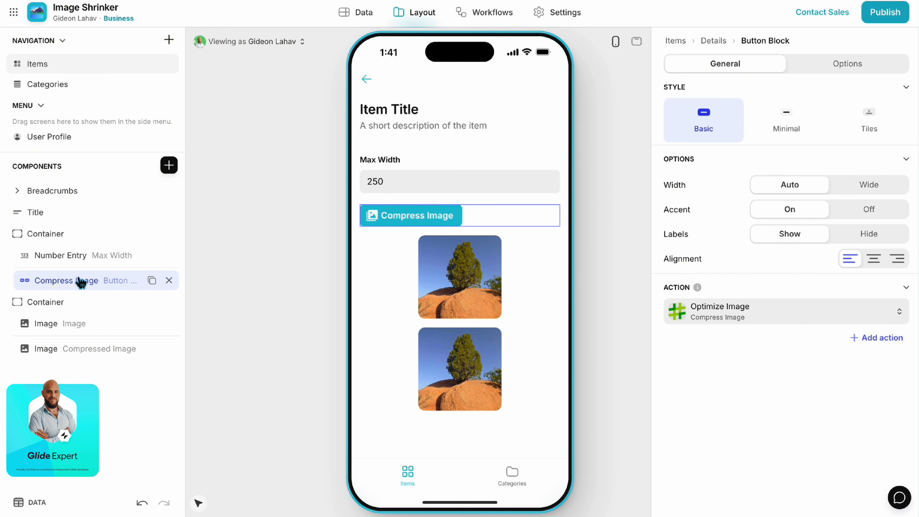
left_click(696, 314)
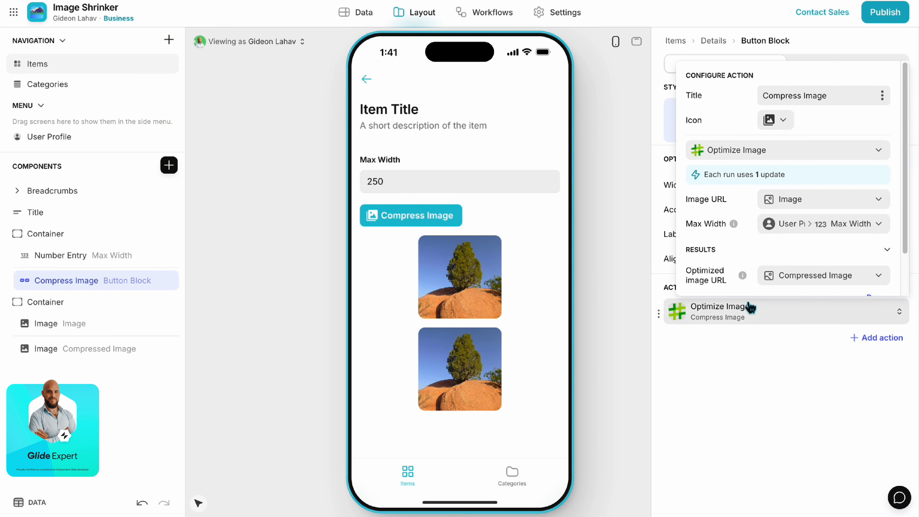
scroll(718, 221, "down", 2)
scroll(718, 222, "up", 2)
left_click(778, 98)
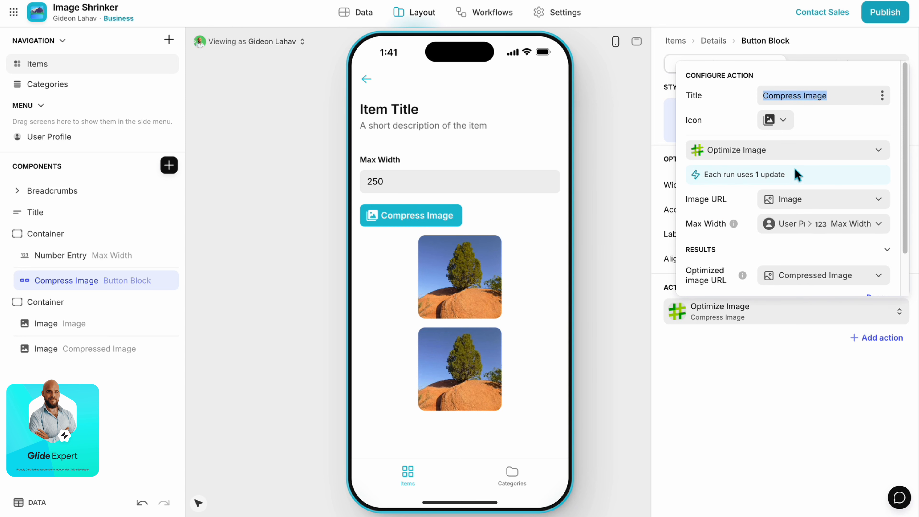
triple_click(767, 174)
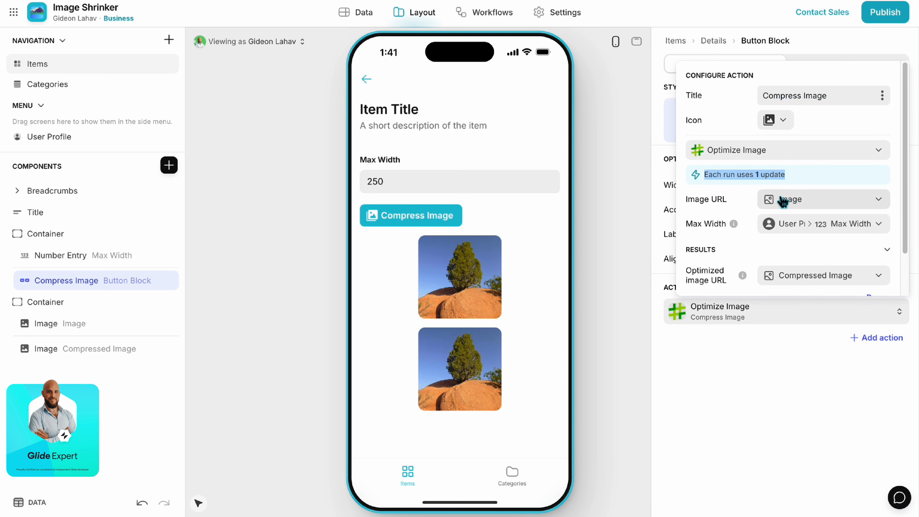
left_click(771, 202)
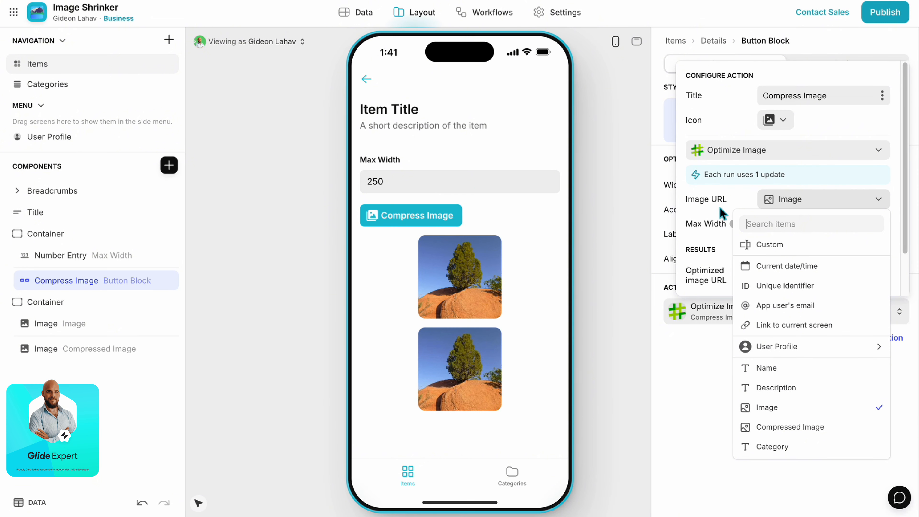
left_click(798, 202)
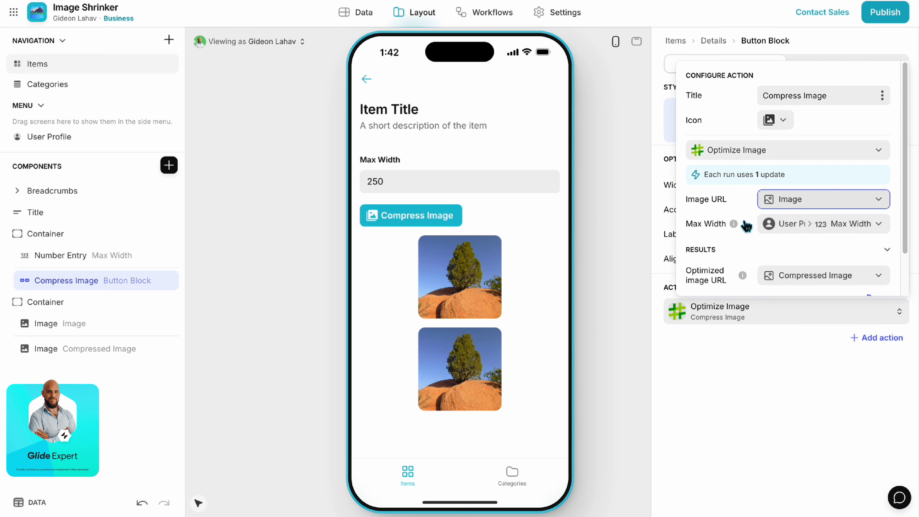
Set the Optimize Image action's Max Width to a custom value of 750.
left_click(793, 232)
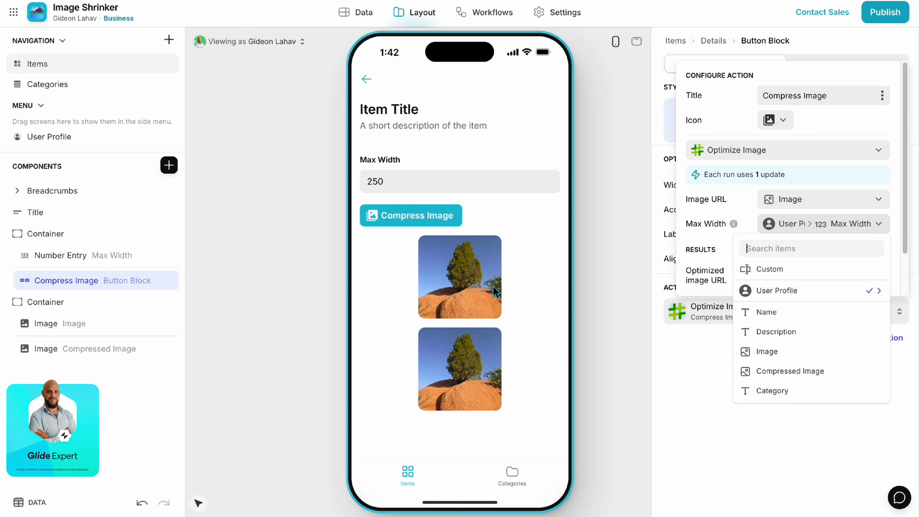
left_click(753, 275)
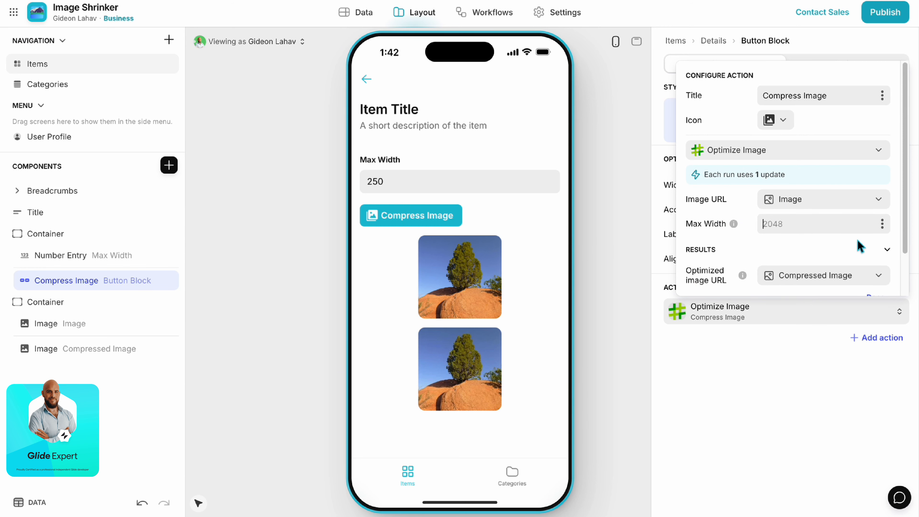
type("750")
Bind the Optimize Image action's Max Width to the User Profile's Max Width column.
left_click(883, 223)
mouse_move(815, 295)
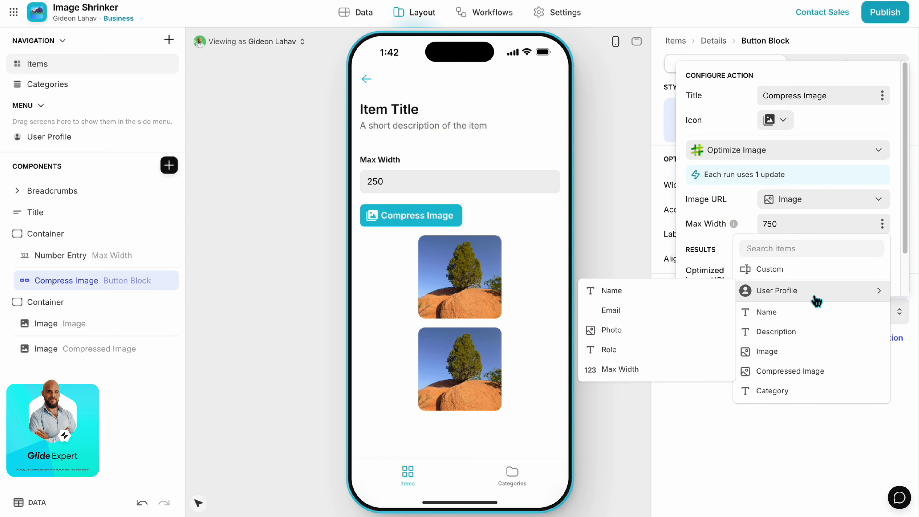
left_click(621, 369)
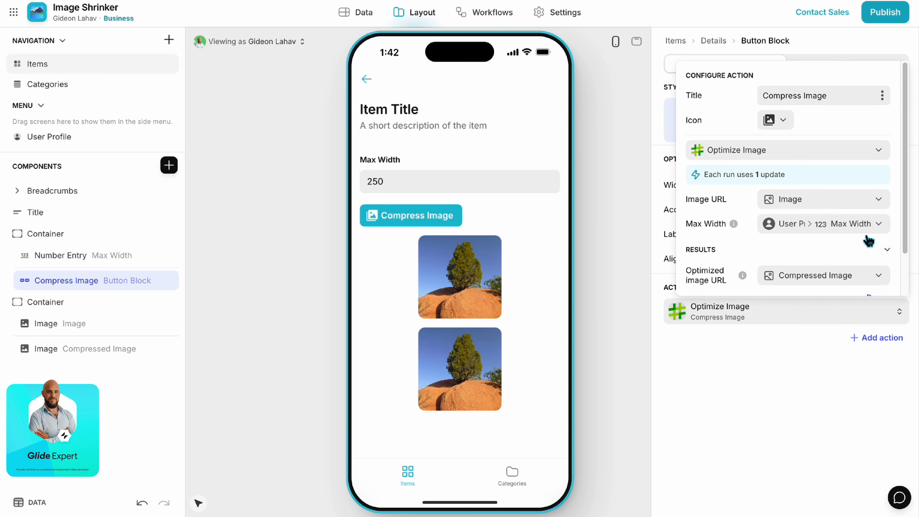
Check the action's result setting and compare the Image and Compressed Image columns in the Items data table.
scroll(783, 231, "down", 1)
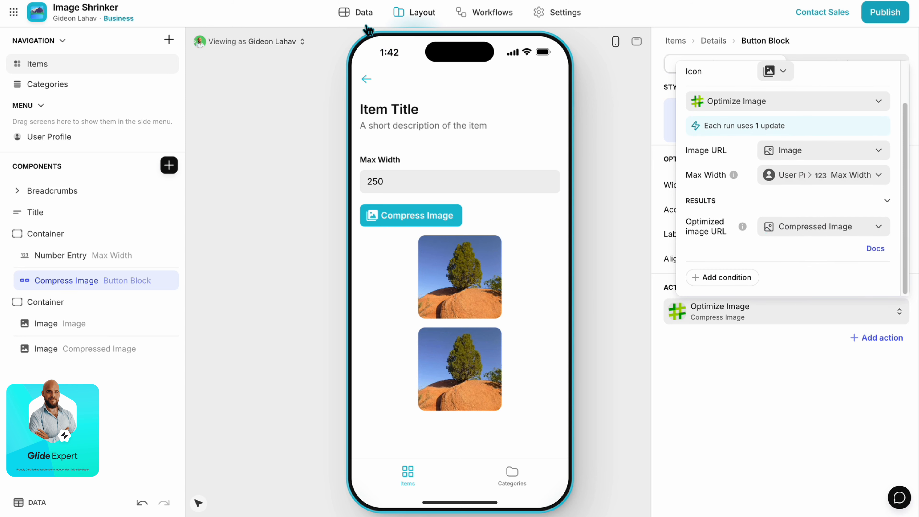
left_click(364, 18)
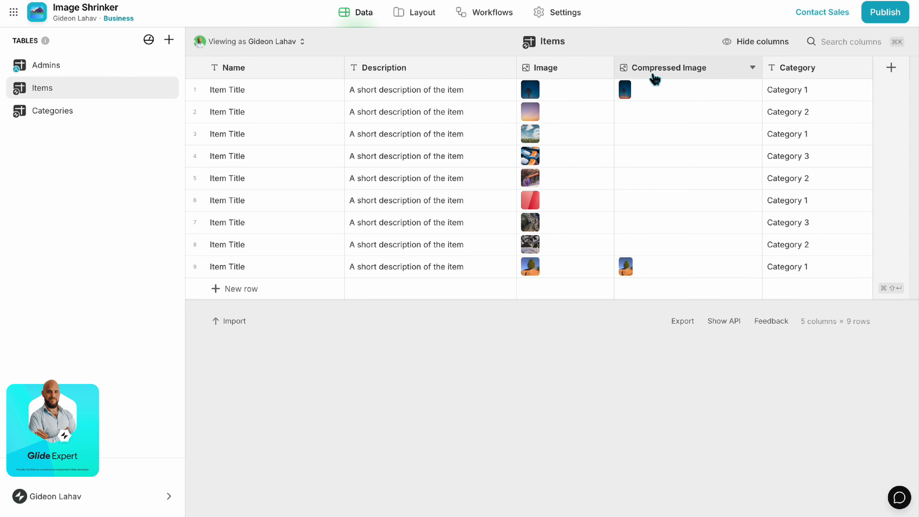
left_click(578, 100)
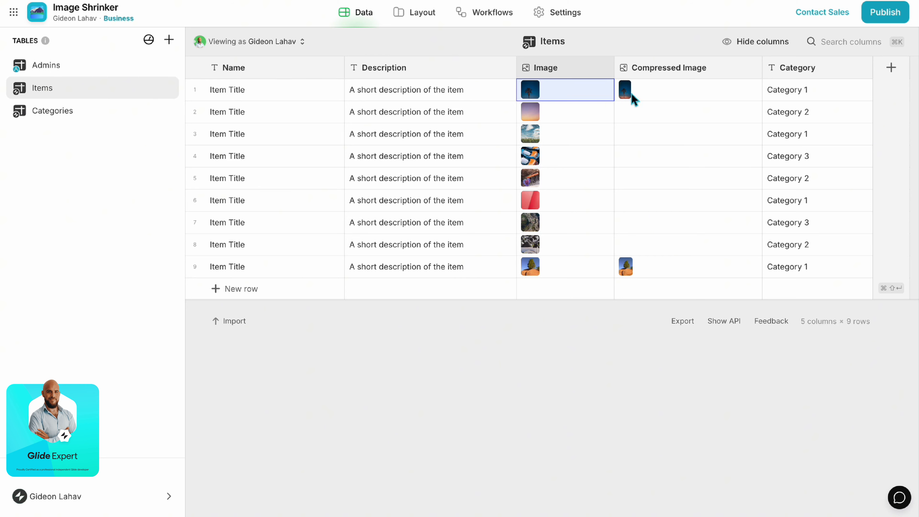
left_click(640, 96)
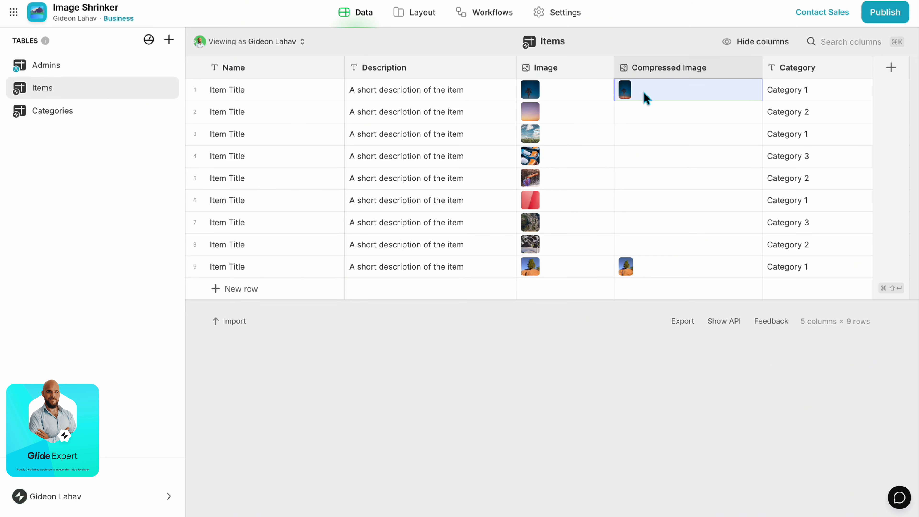
left_click(585, 160)
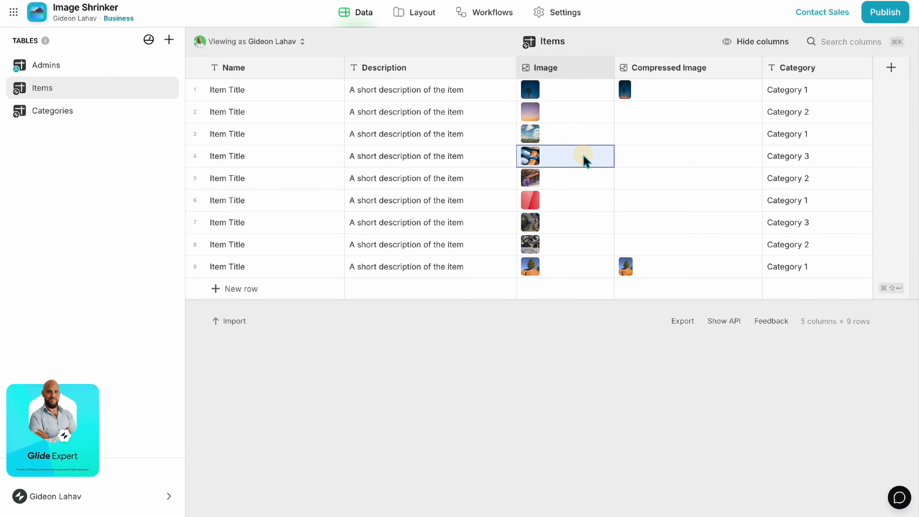
In the full desktop preview of the item's page, set Max Width to 2000 and run Compress Image, returning to the layout editor.
left_click(415, 15)
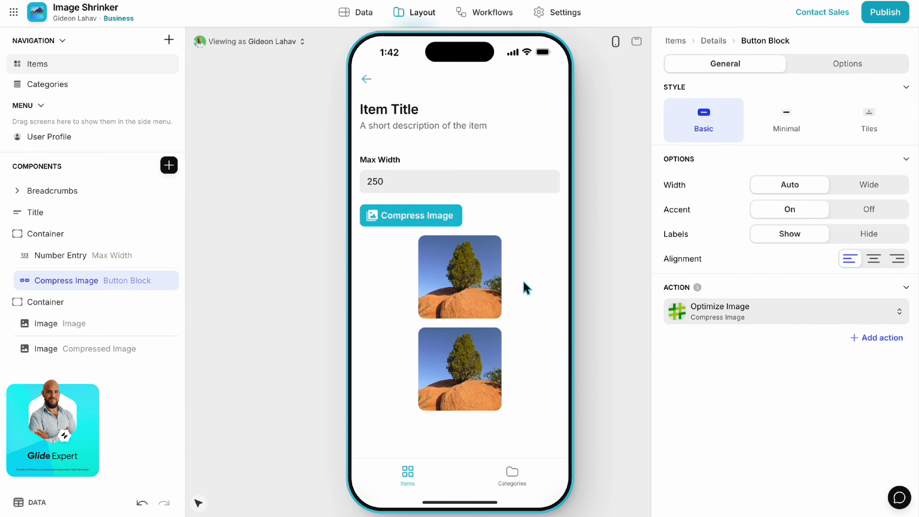
left_click(637, 41)
left_click(618, 47)
left_click(175, 206)
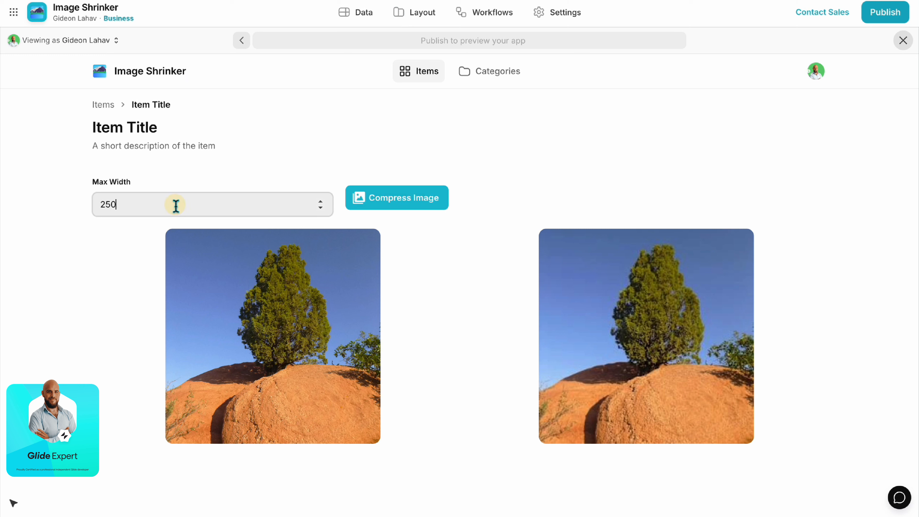
double_click(176, 205)
type("2000")
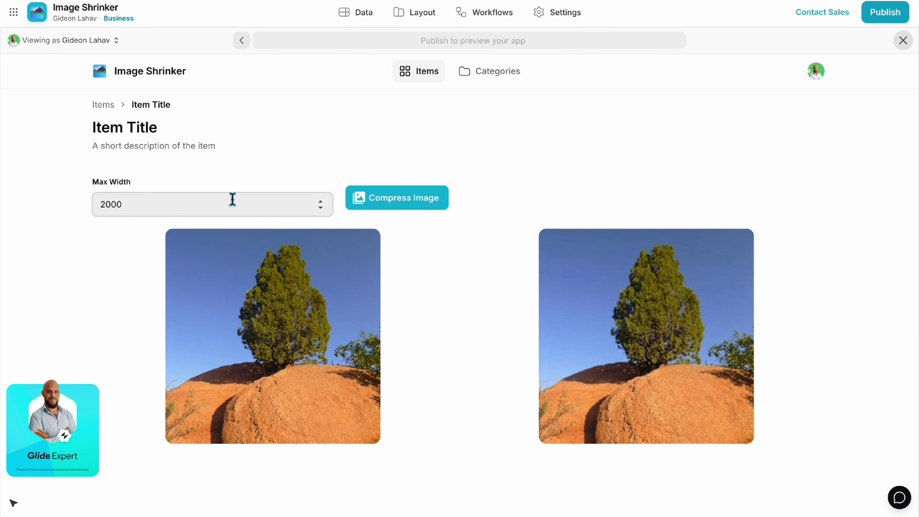
left_click(408, 207)
left_click(908, 43)
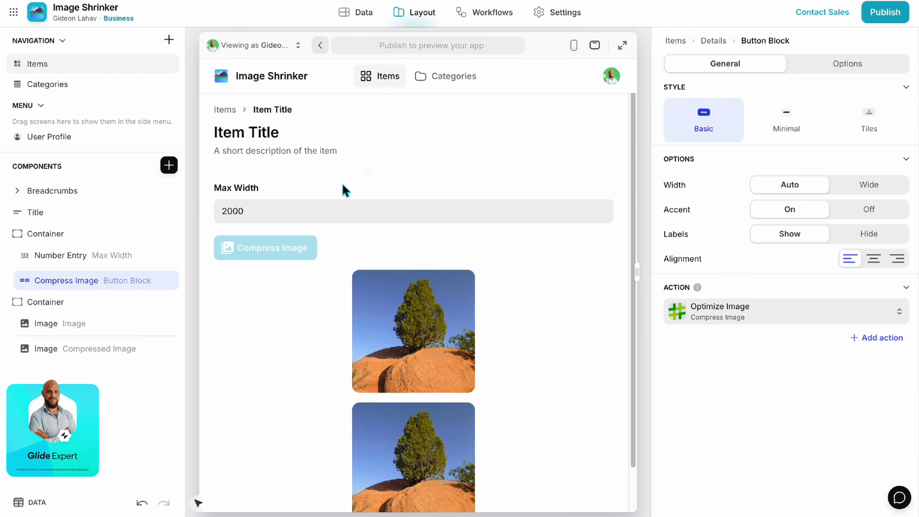
Set the original Image component on the item's page to full size with an automatic aspect ratio.
left_click(78, 324)
left_click(790, 215)
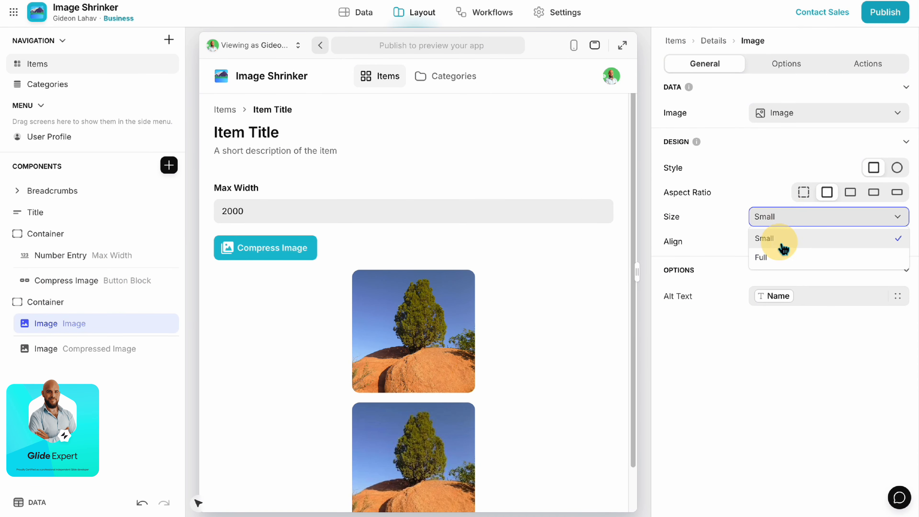
left_click(780, 240)
left_click(779, 224)
left_click(773, 258)
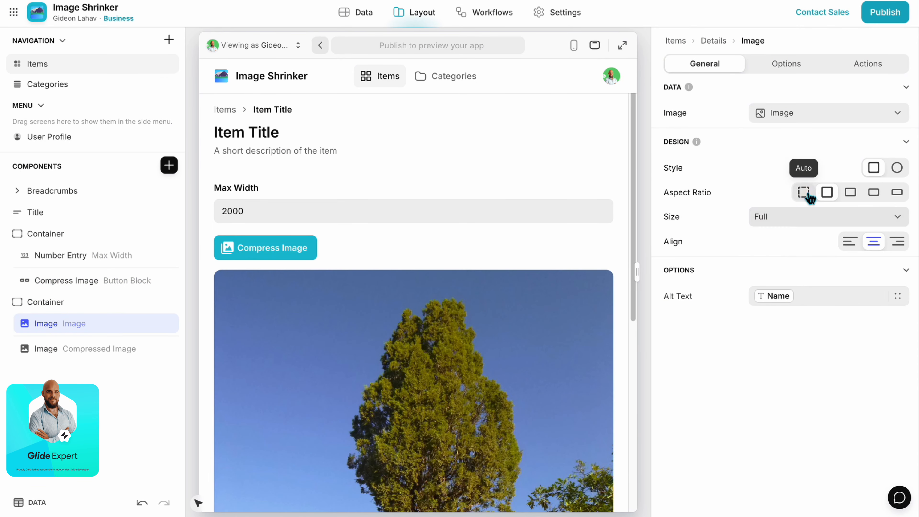
Set the Compressed Image component to an automatic aspect ratio and full size.
left_click(71, 349)
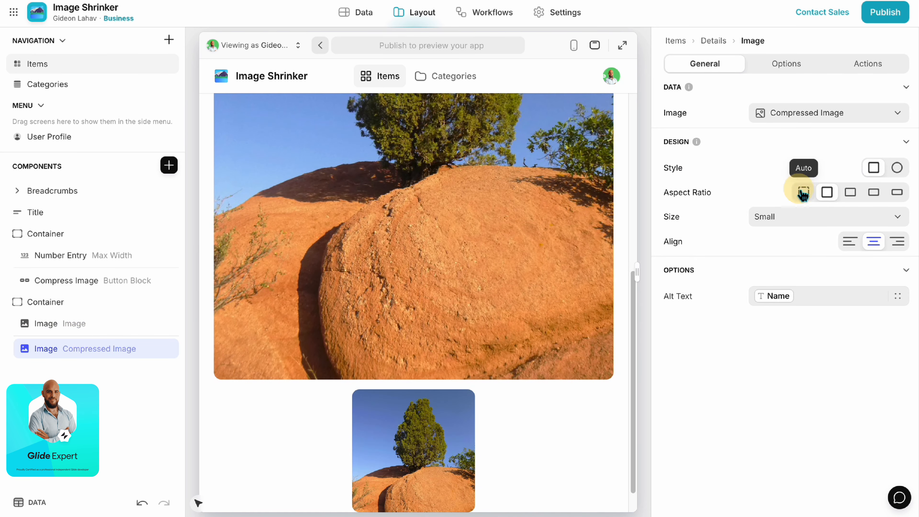
left_click(802, 192)
left_click(800, 217)
left_click(780, 261)
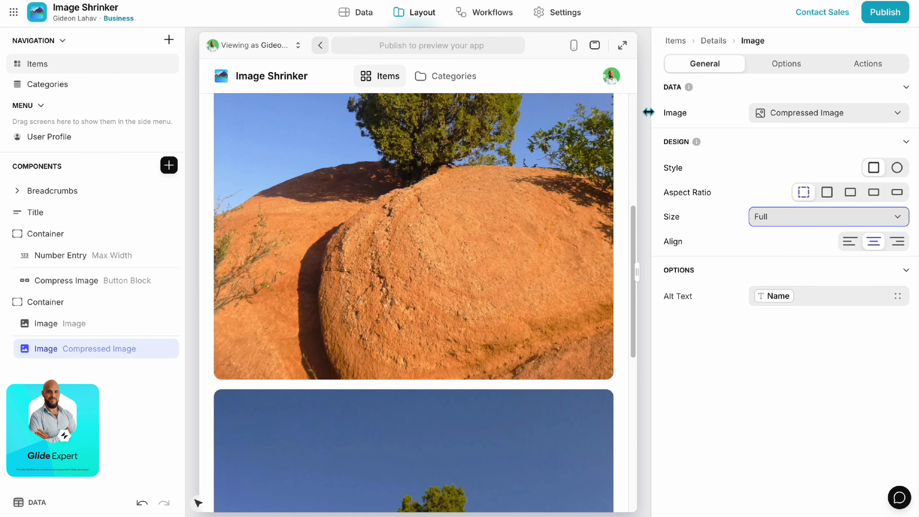
Open the full desktop preview and compare the original and compressed images side by side.
left_click(623, 45)
scroll(401, 303, "up", 4)
scroll(401, 303, "down", 2)
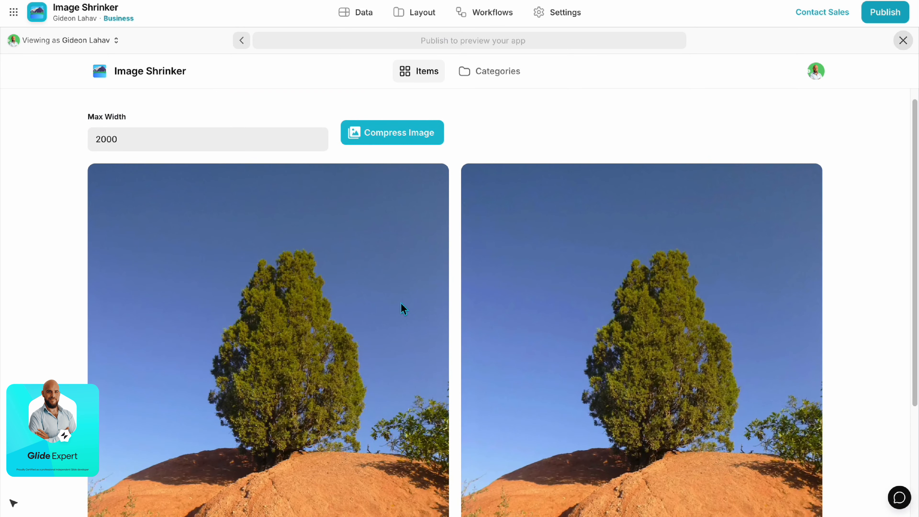
scroll(350, 265, "down", 2)
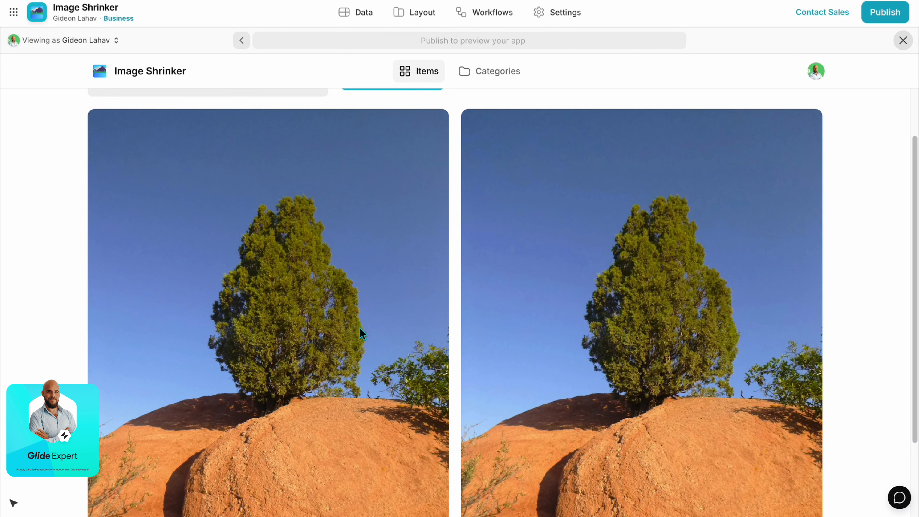
scroll(554, 322, "down", 5)
scroll(554, 322, "up", 3)
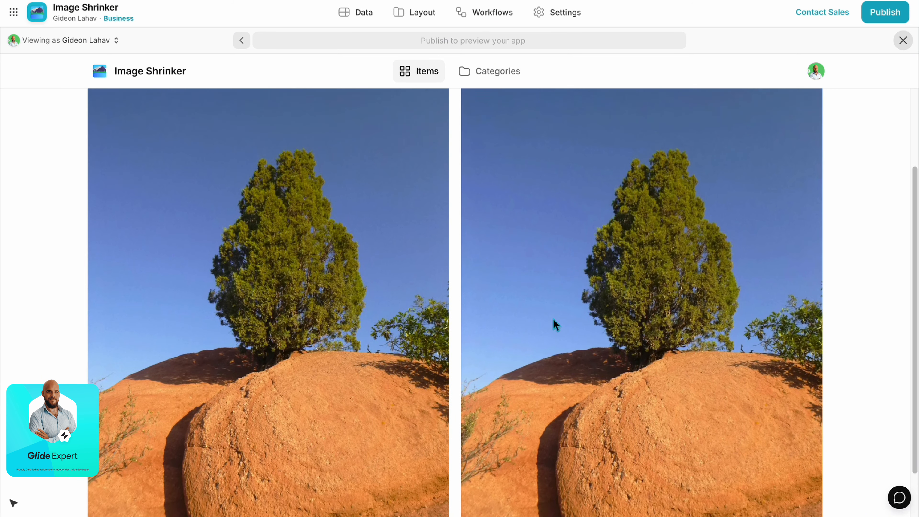
scroll(554, 319, "up", 5)
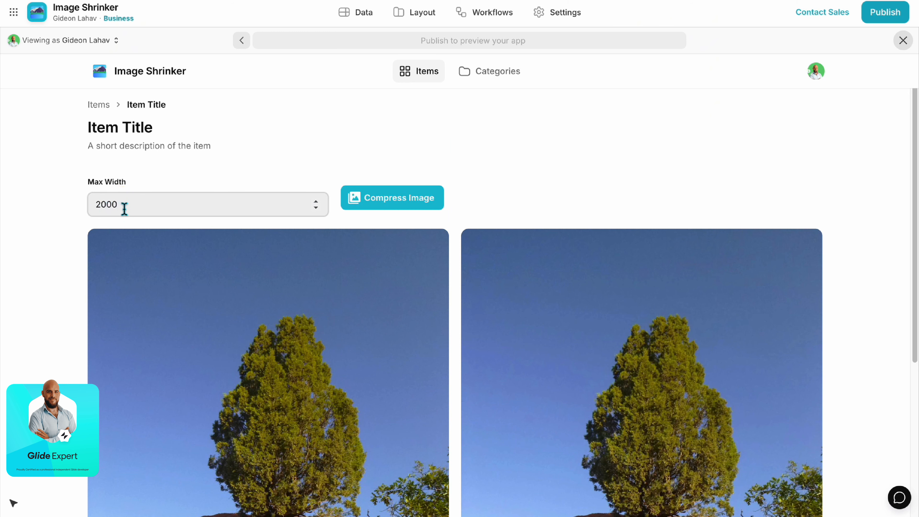
Set Max Width to 200, run Compress Image, and compare the compressed image with the original.
left_click(391, 207)
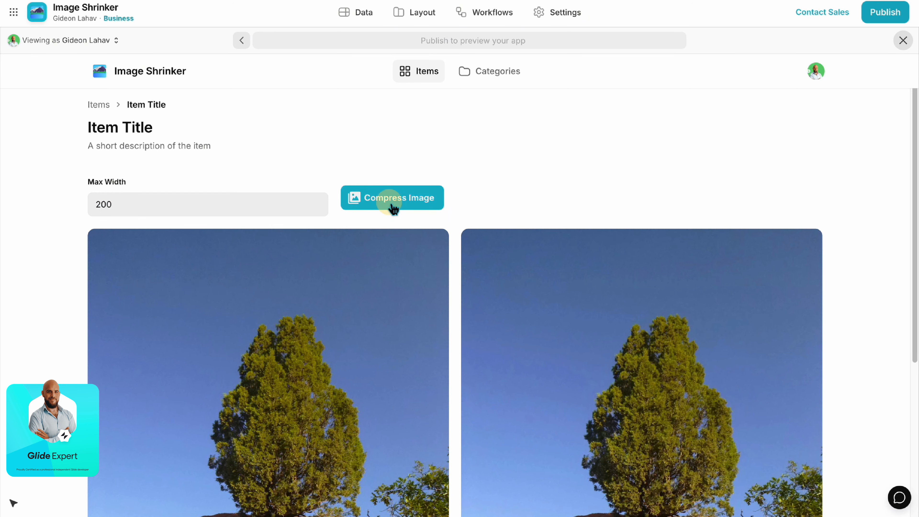
scroll(583, 260, "down", 4)
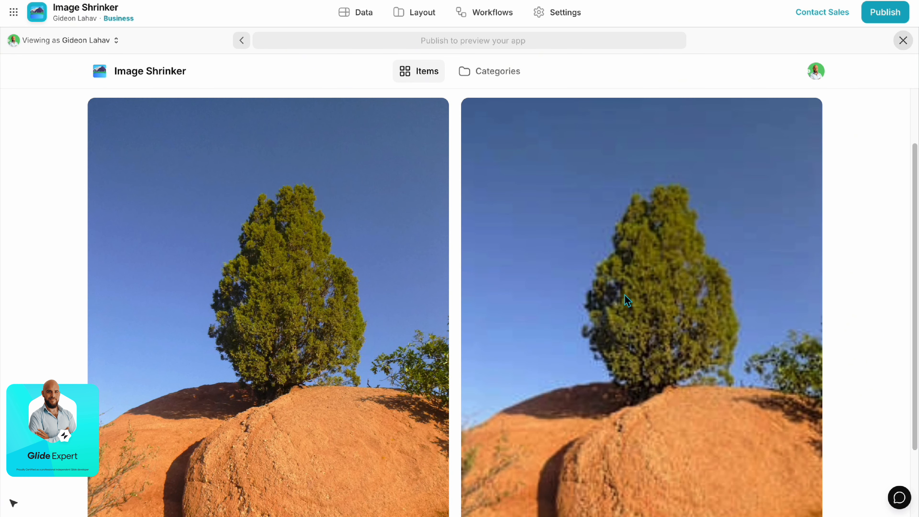
scroll(620, 348, "down", 3)
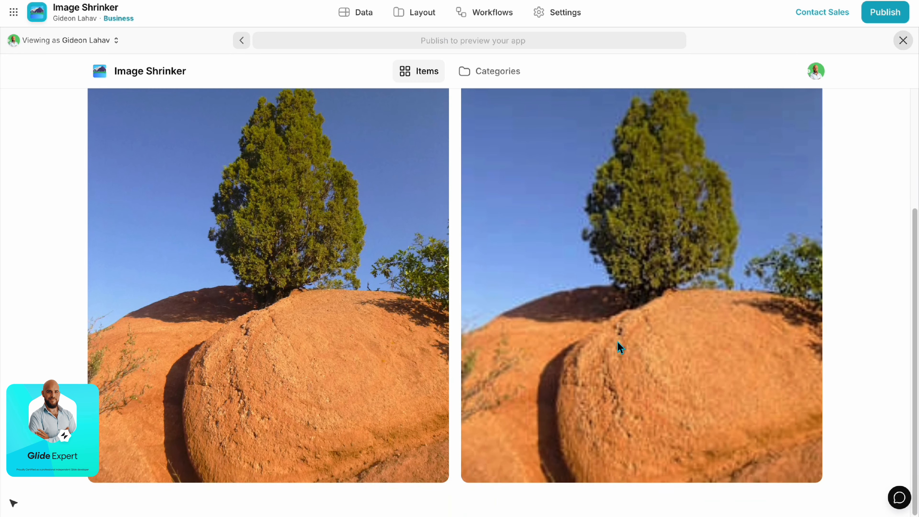
scroll(619, 348, "up", 1)
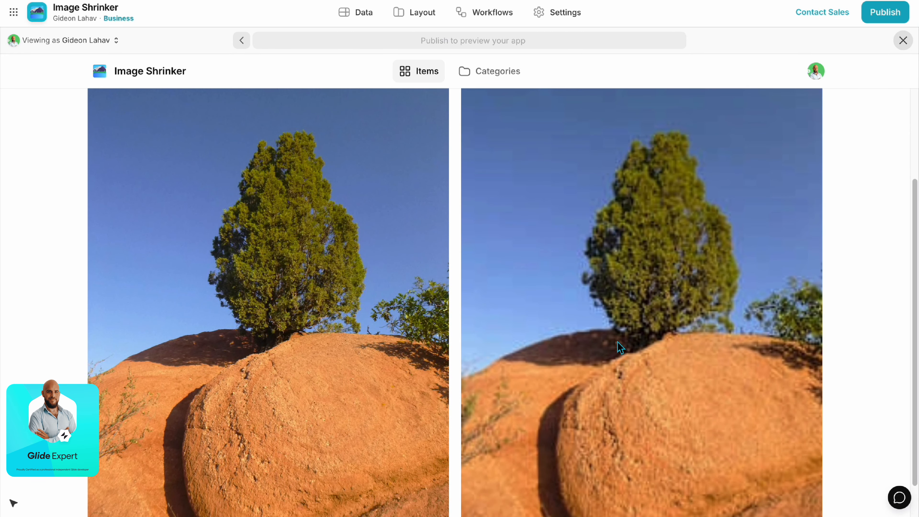
scroll(518, 332, "up", 3)
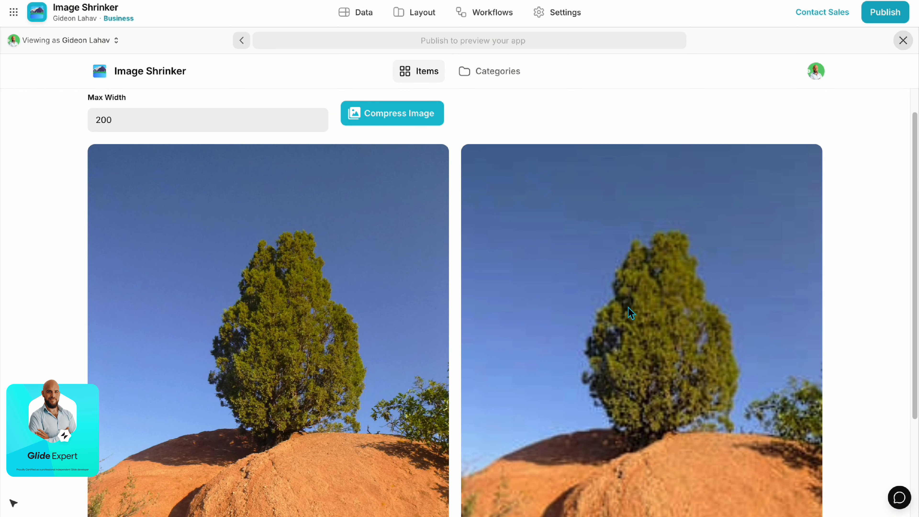
scroll(665, 317, "down", 2)
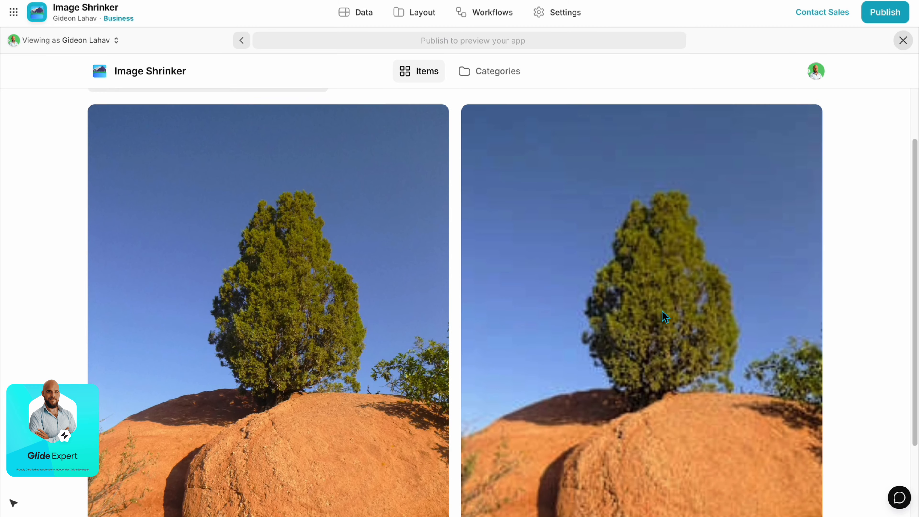
scroll(665, 317, "up", 2)
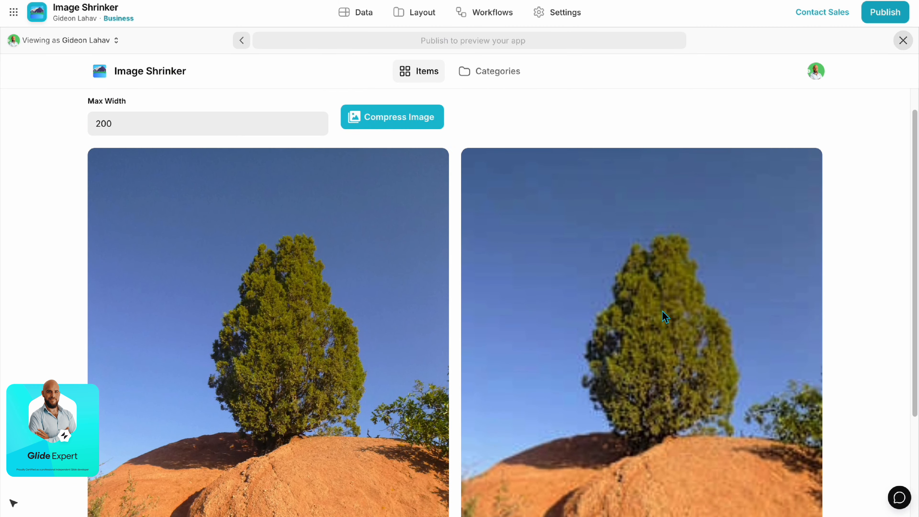
Set Max Width to 750, run Compress Image, and compare the two images again.
left_click(172, 129)
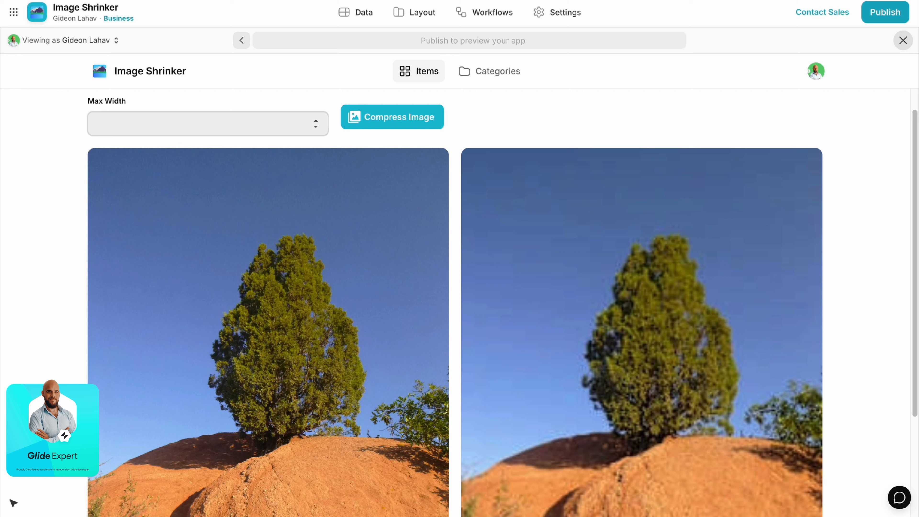
left_click(379, 125)
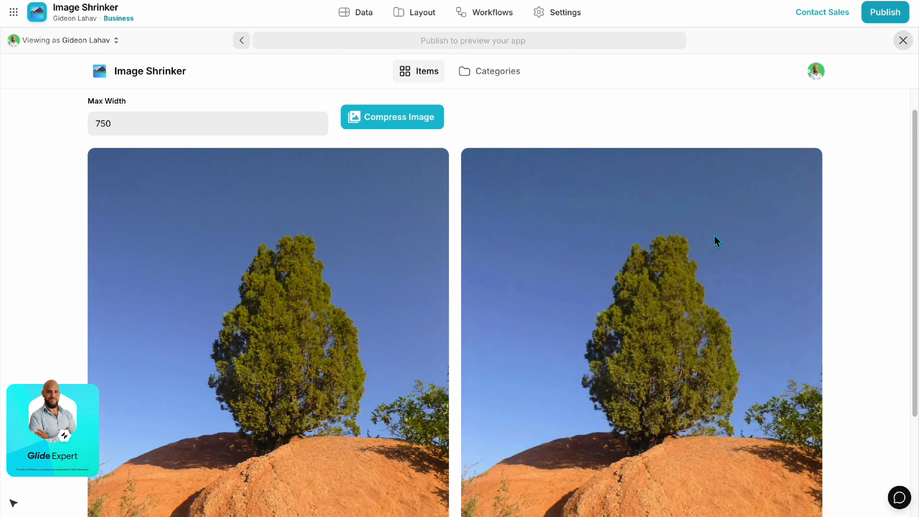
scroll(660, 320, "down", 2)
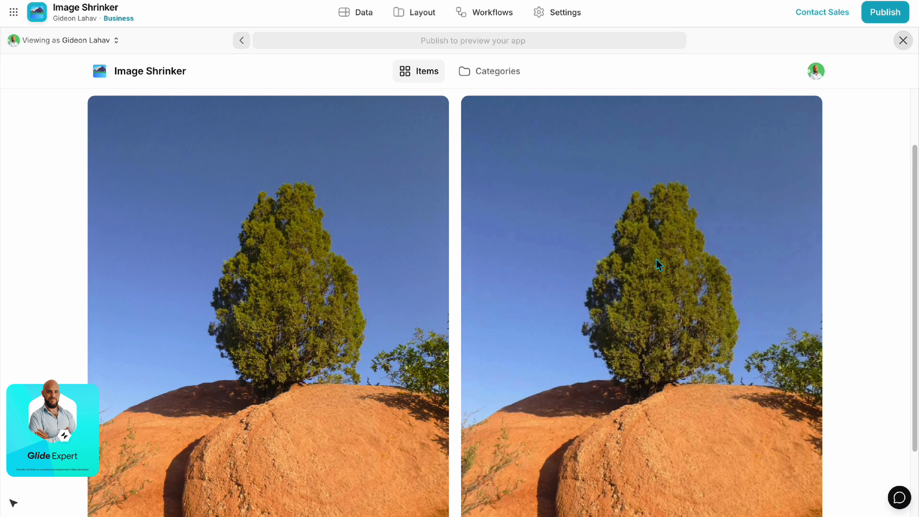
scroll(654, 297, "down", 1)
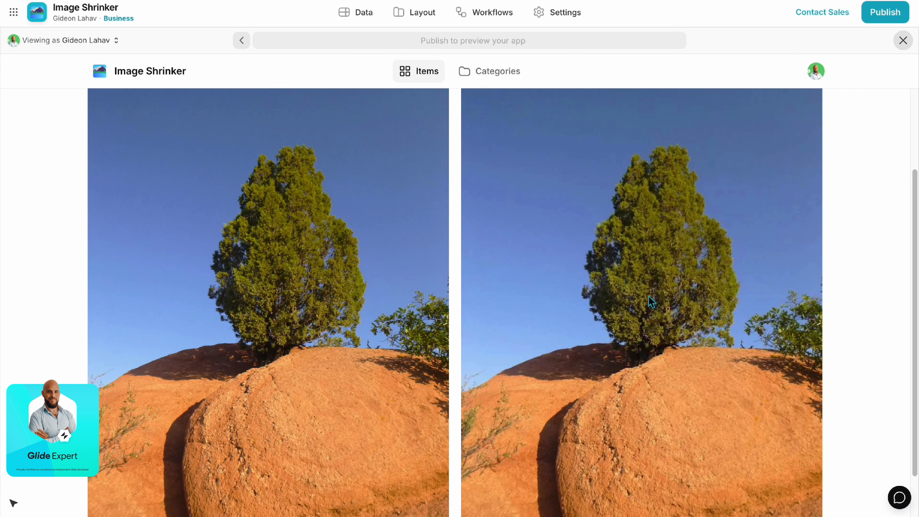
scroll(442, 297, "up", 3)
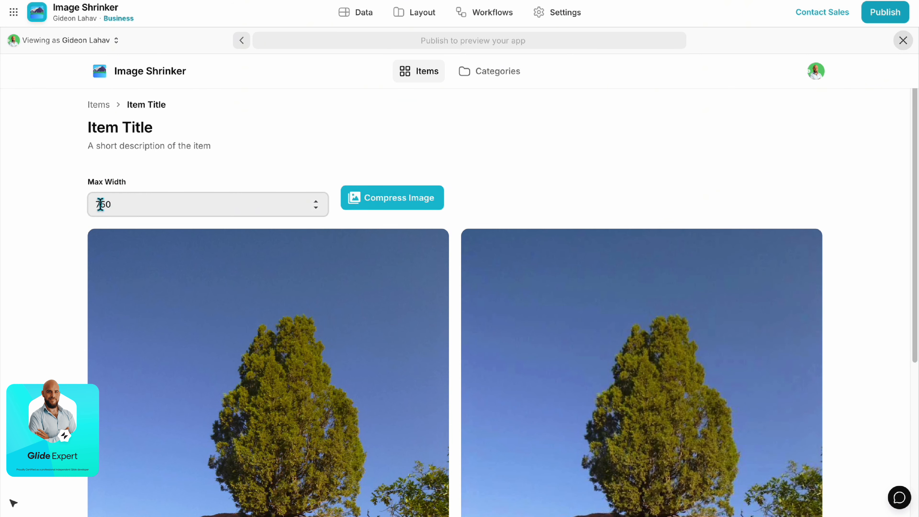
Leave the item's page and full preview, and open the Items screen's Add item form in the layout editor.
left_click_drag(98, 204, 129, 211)
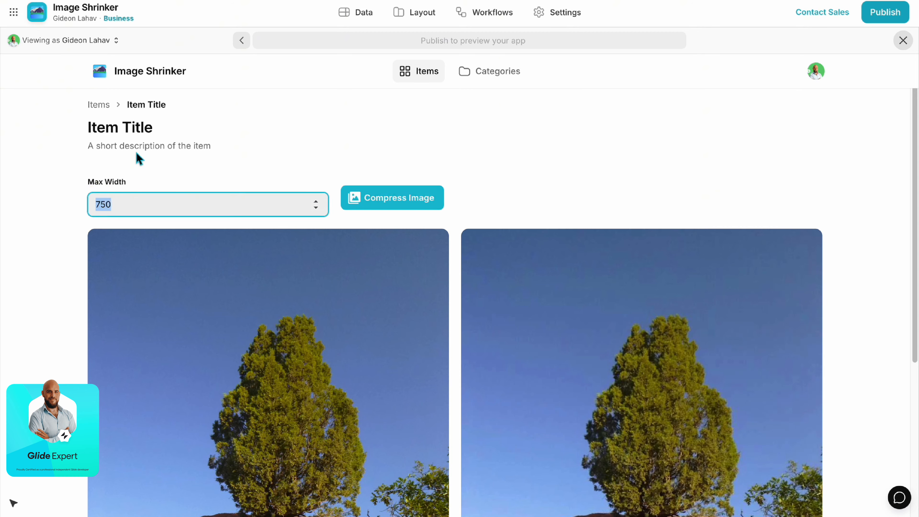
left_click(104, 110)
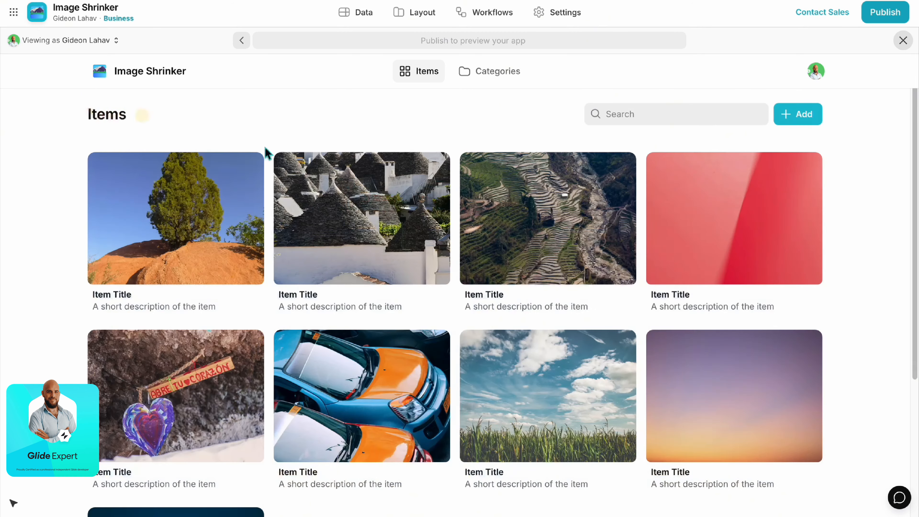
left_click(804, 115)
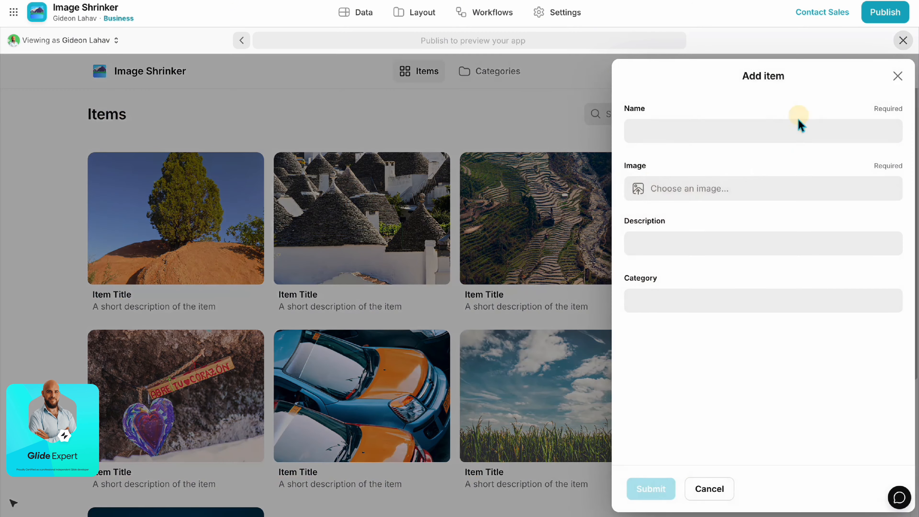
left_click(900, 40)
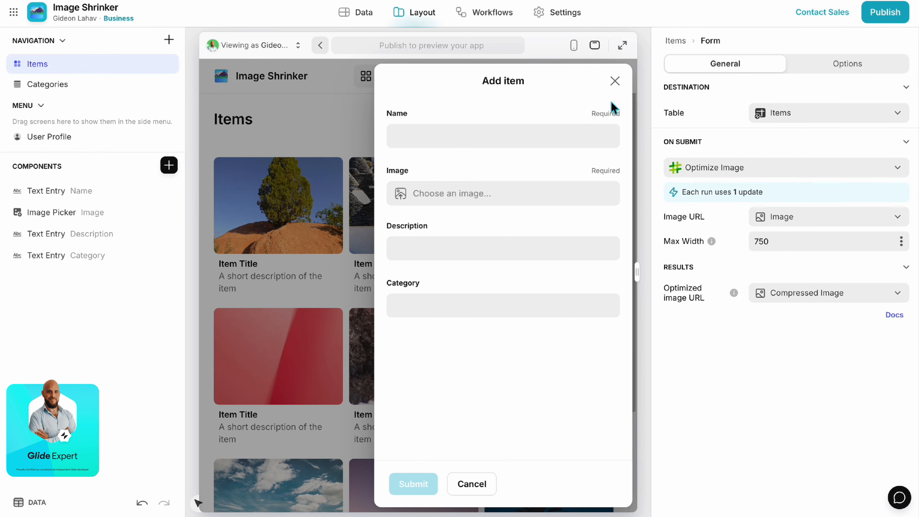
left_click(675, 40)
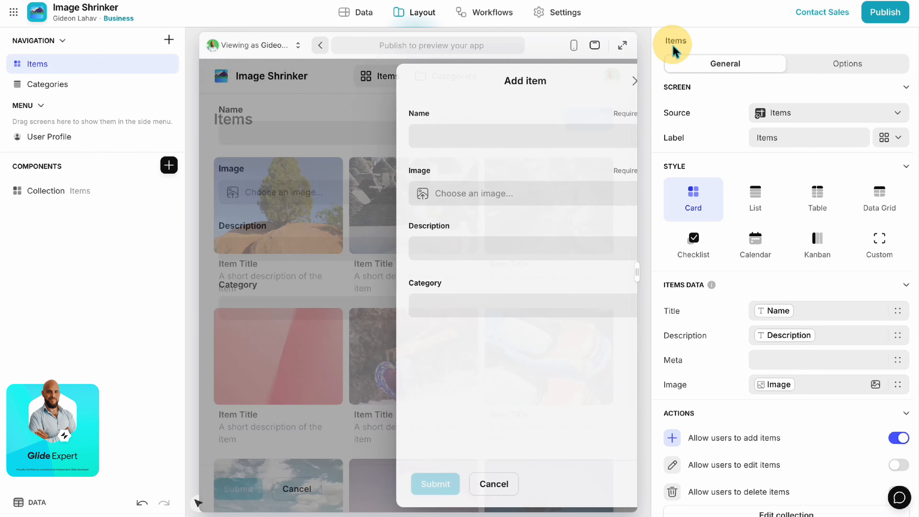
left_click(587, 117)
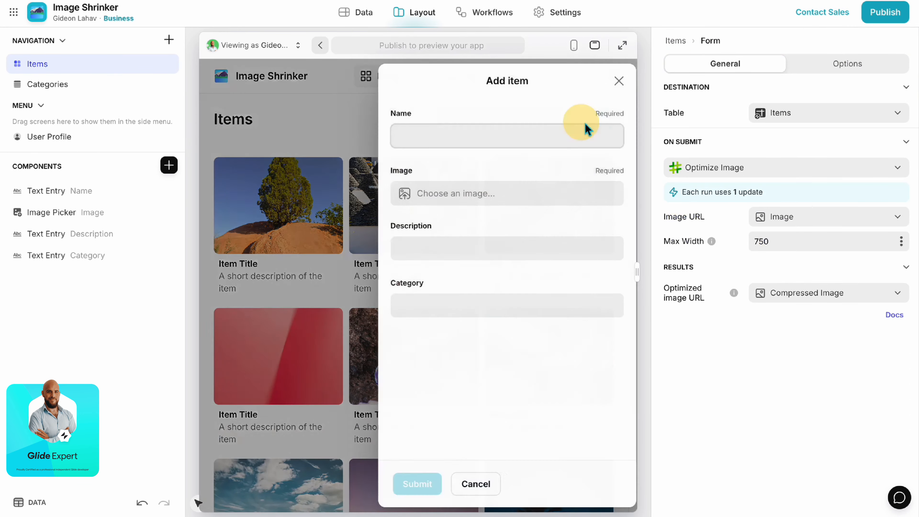
Review the Add item form's Name and Image fields and its on-submit Optimize Image settings.
left_click(91, 196)
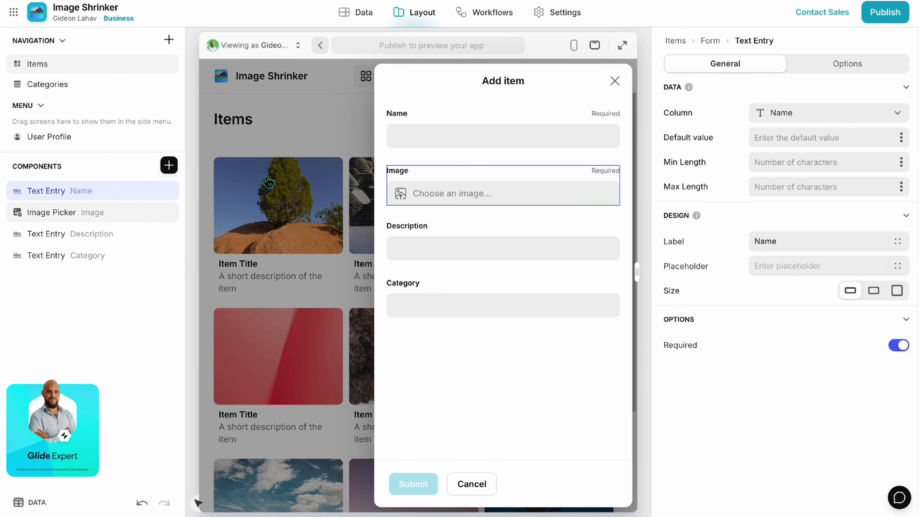
left_click(710, 42)
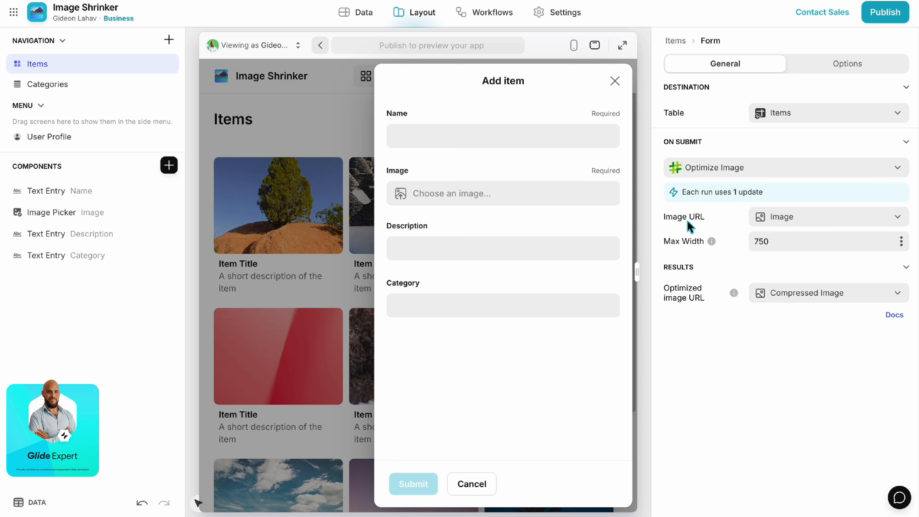
left_click(64, 212)
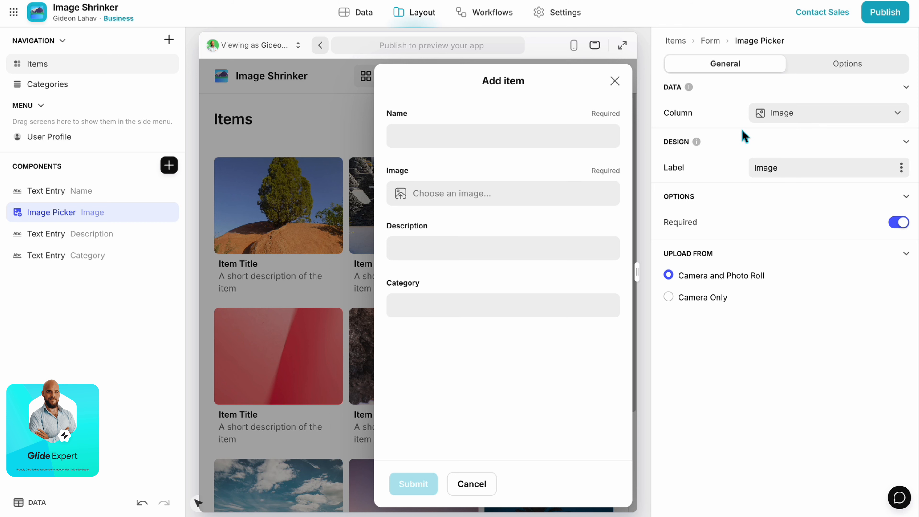
left_click(711, 41)
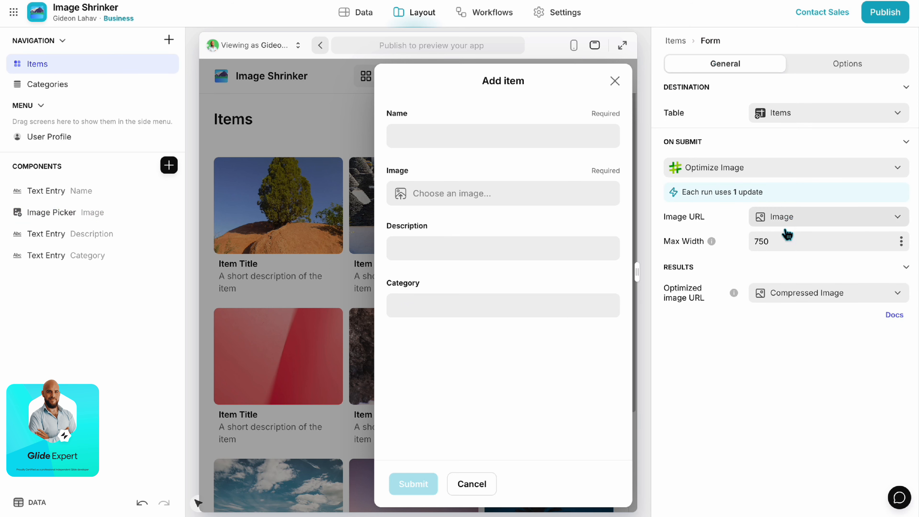
Store the on-submit action's optimized image URL in the Image column.
double_click(762, 242)
left_click(771, 299)
left_click(799, 420)
Upload a PNG from Downloads in the Add item form, name the item "New", and submit it.
left_click(453, 193)
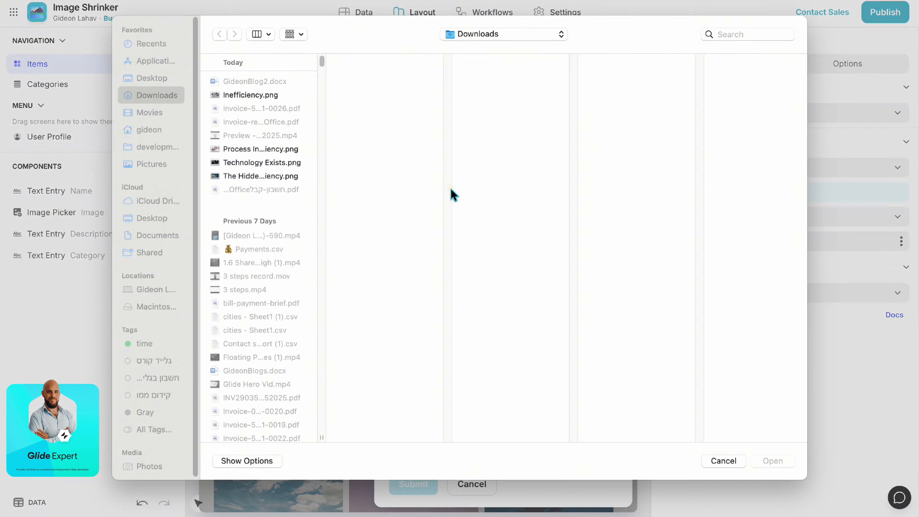
double_click(255, 107)
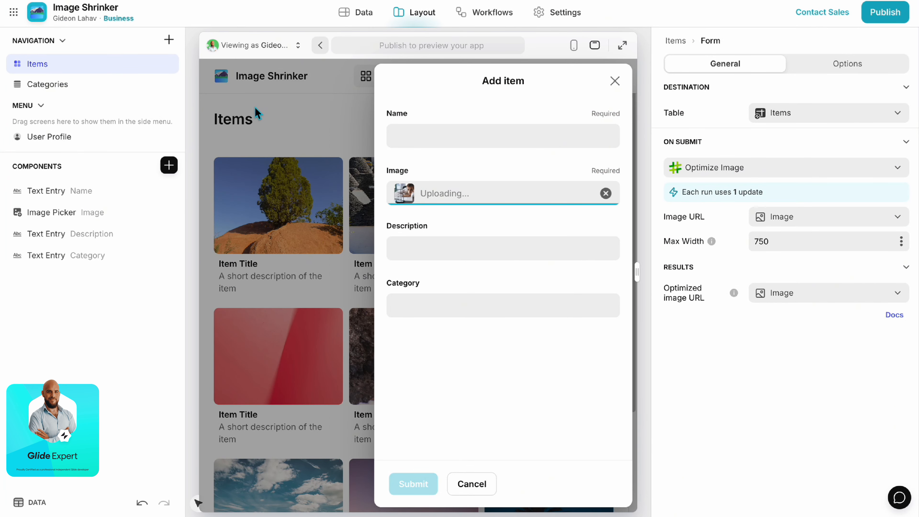
left_click(436, 127)
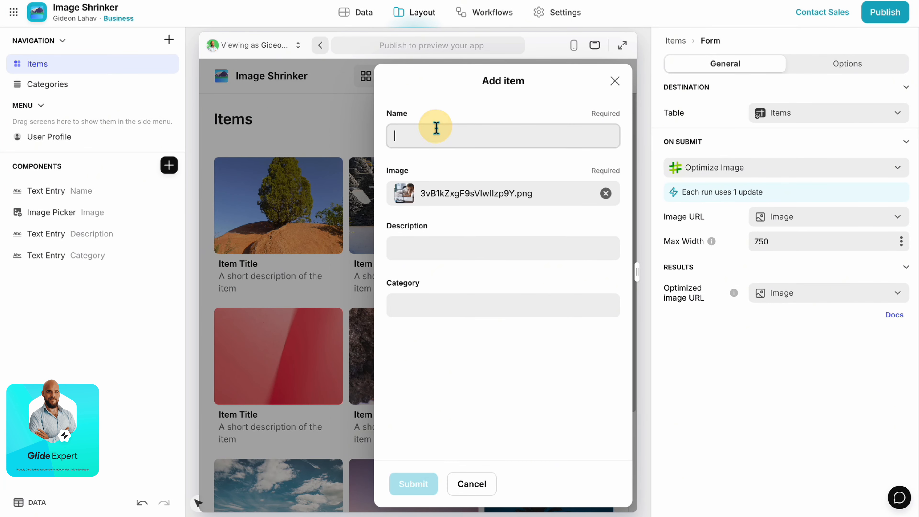
type("New")
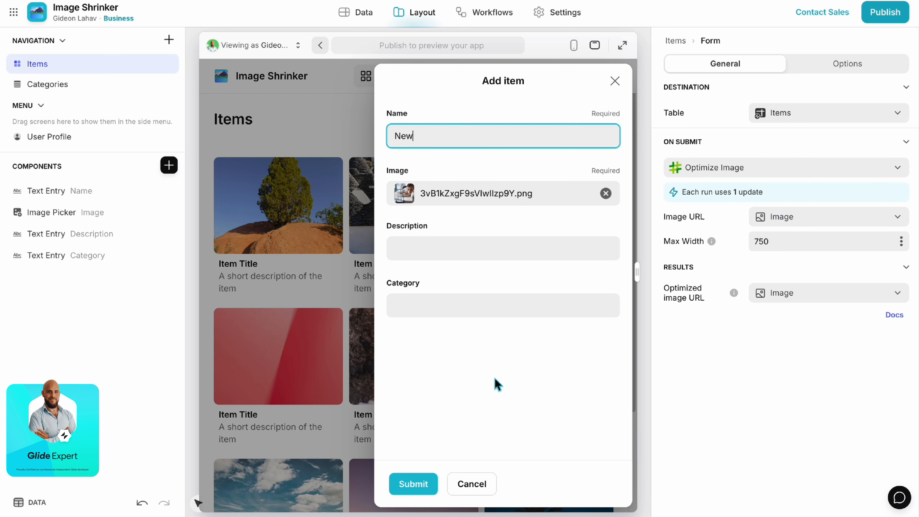
left_click(414, 485)
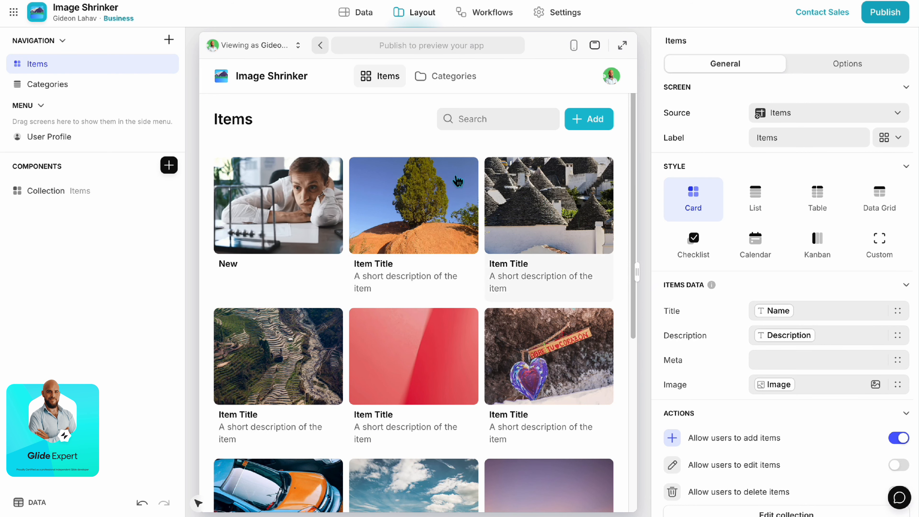
Inspect the "New" item's page in the full preview, check its Compressed Image component, and return to the Items list.
left_click(289, 206)
left_click(622, 45)
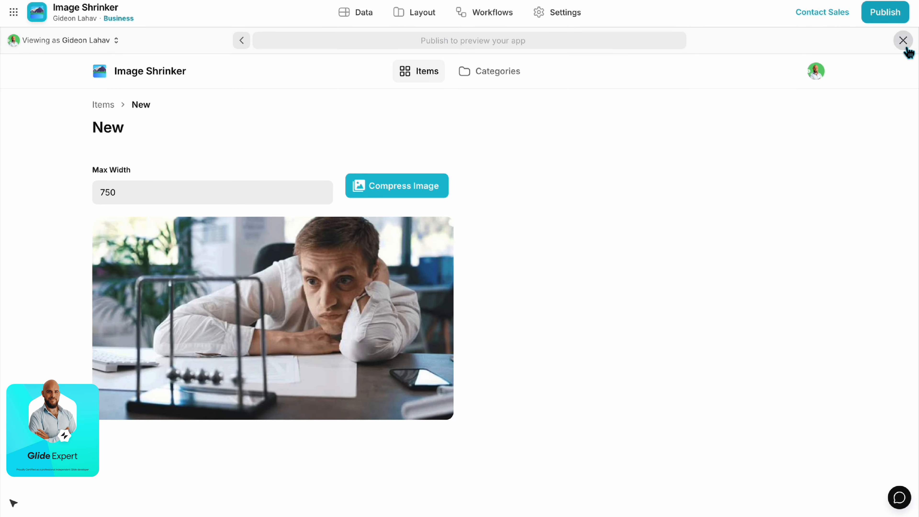
left_click(903, 41)
left_click(43, 350)
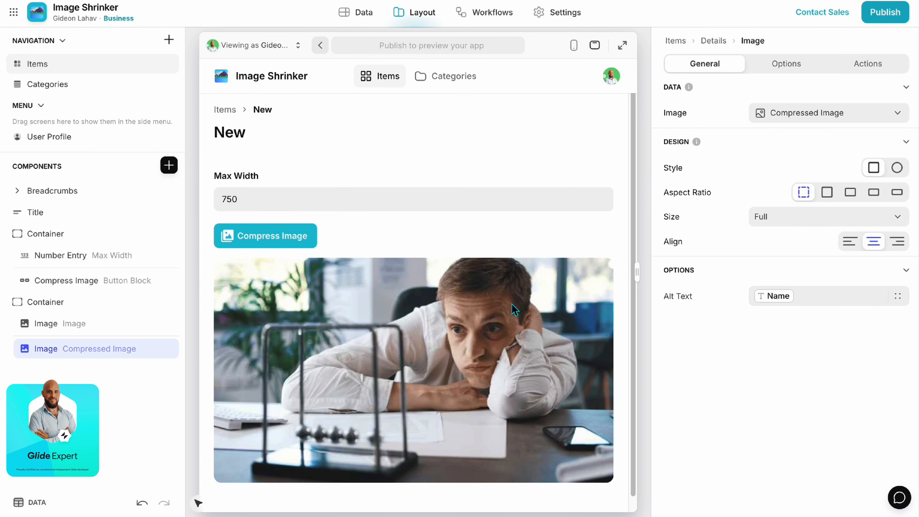
left_click(226, 109)
left_click(296, 192)
left_click(237, 112)
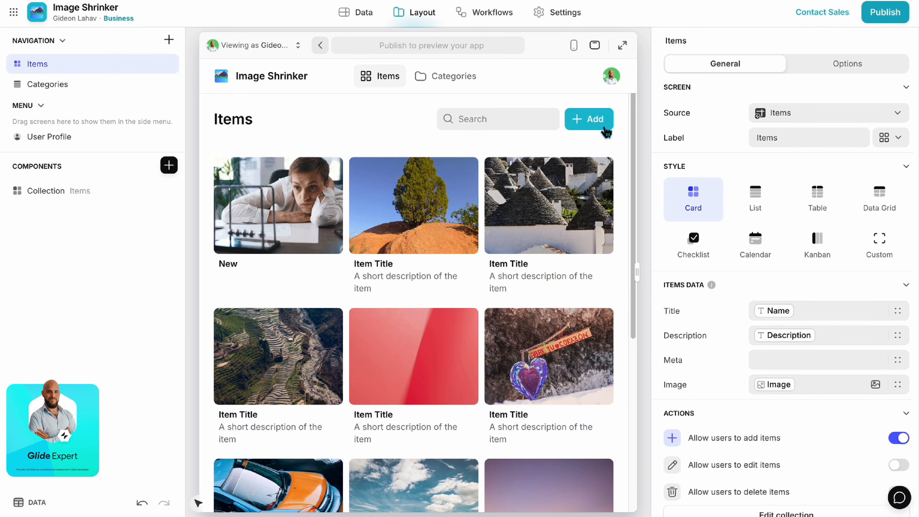
Open the Add item form and store the on-submit action's optimized image URL in the Compressed Image column.
left_click(597, 122)
left_click(776, 290)
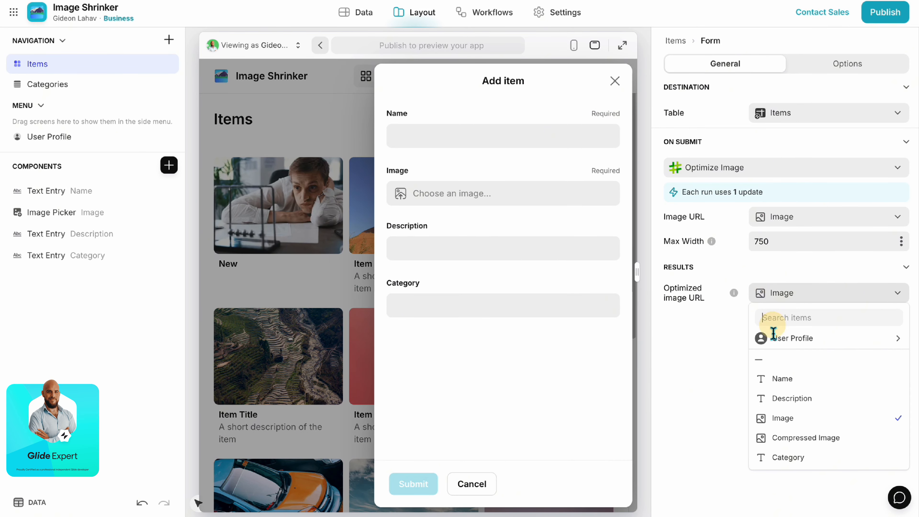
left_click(789, 439)
Upload the same desk photo in the Add item form, name the item "New #2", and submit it.
left_click(445, 199)
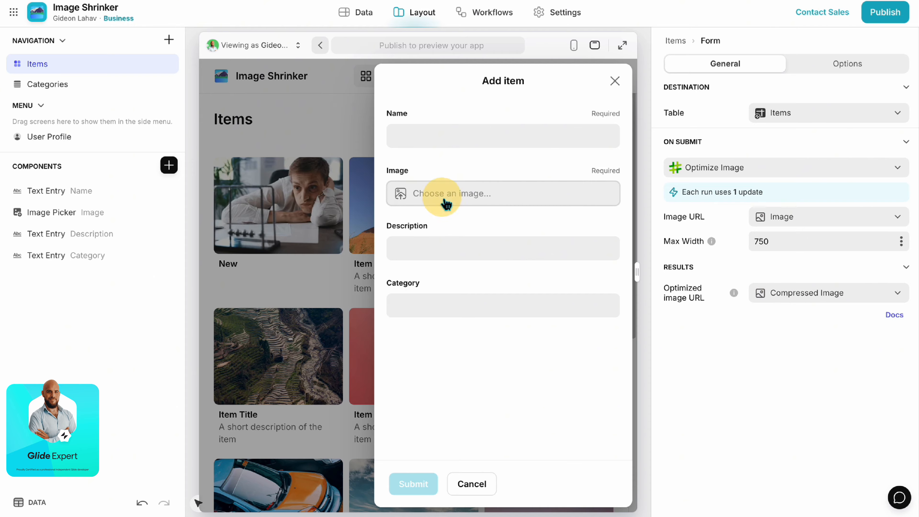
double_click(251, 105)
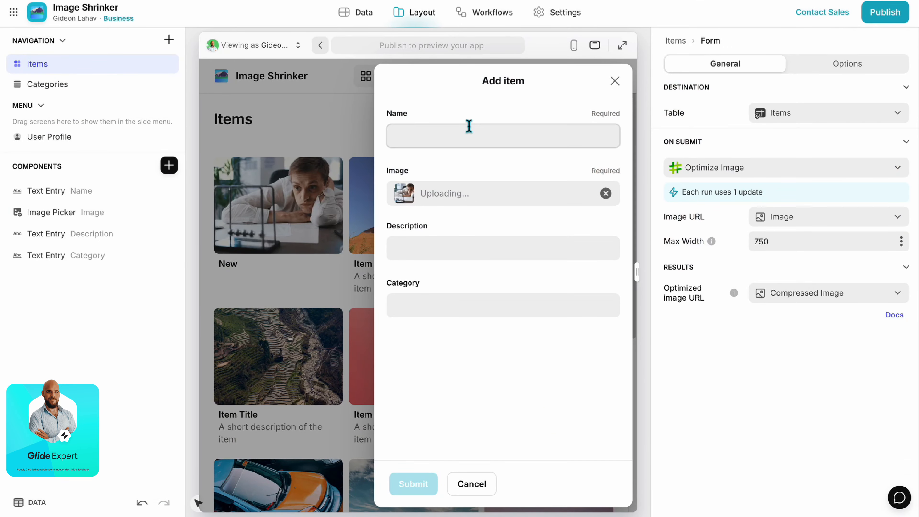
left_click(470, 134)
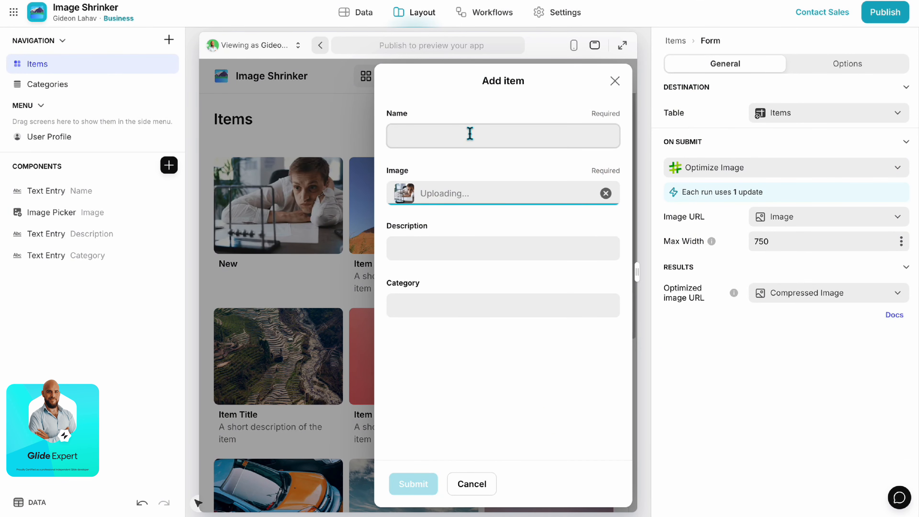
type("New #2")
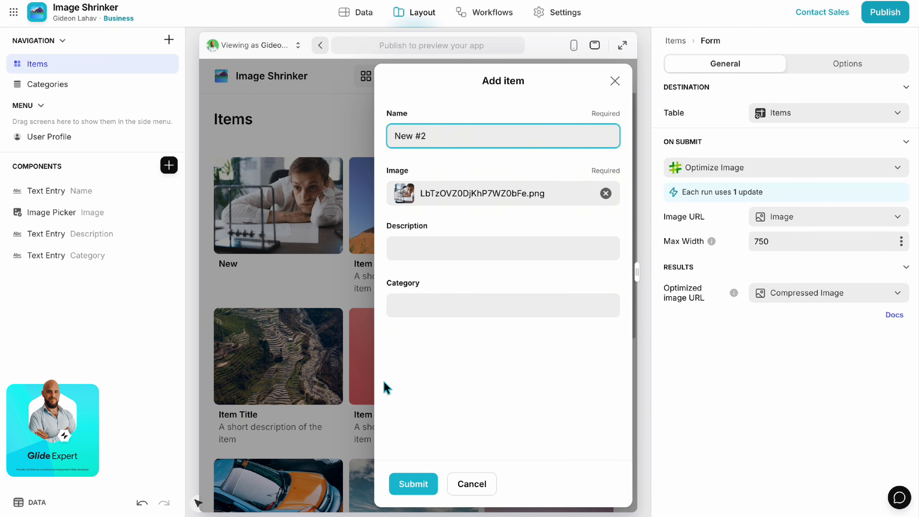
left_click(413, 484)
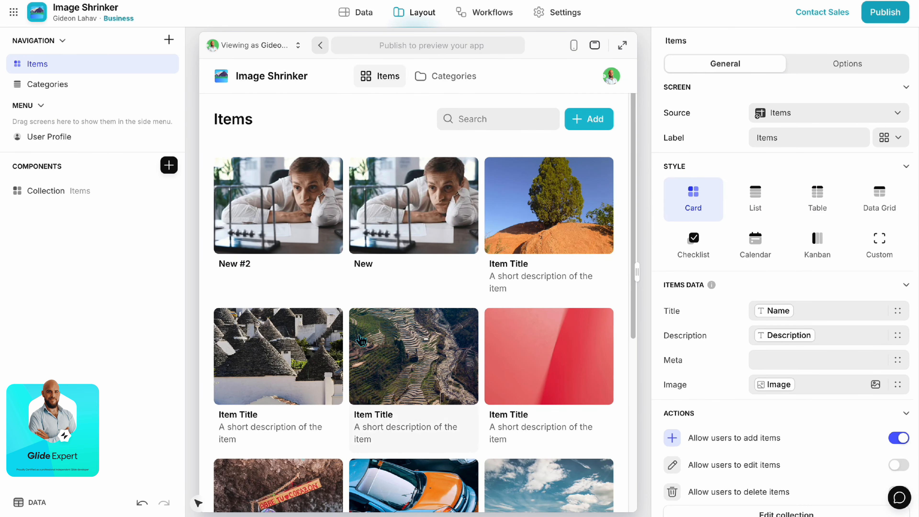
Open the "New #2" item's page in the full preview, compare its original and compressed images, and return to the Items list.
left_click(275, 221)
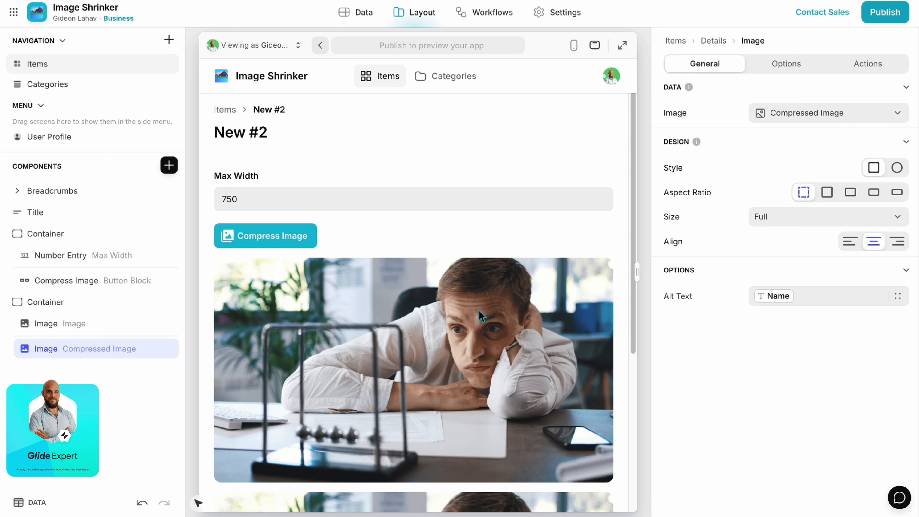
left_click(623, 45)
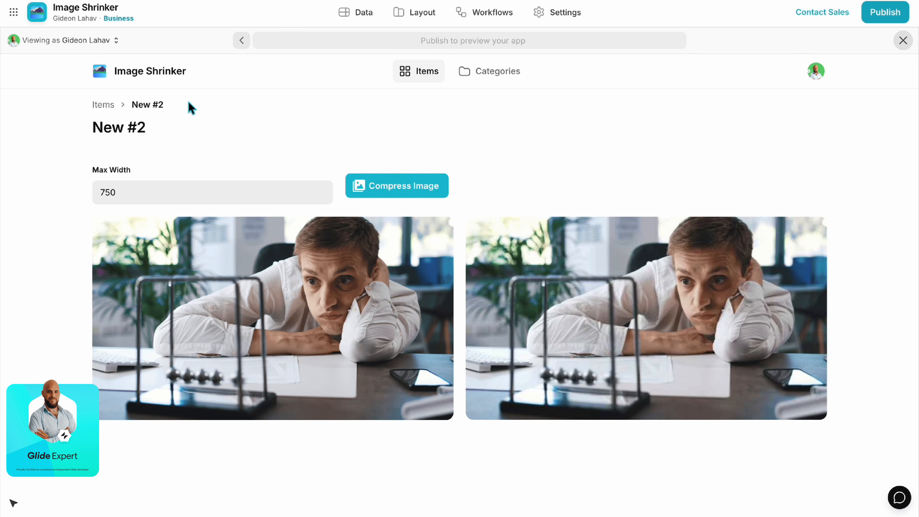
left_click(102, 105)
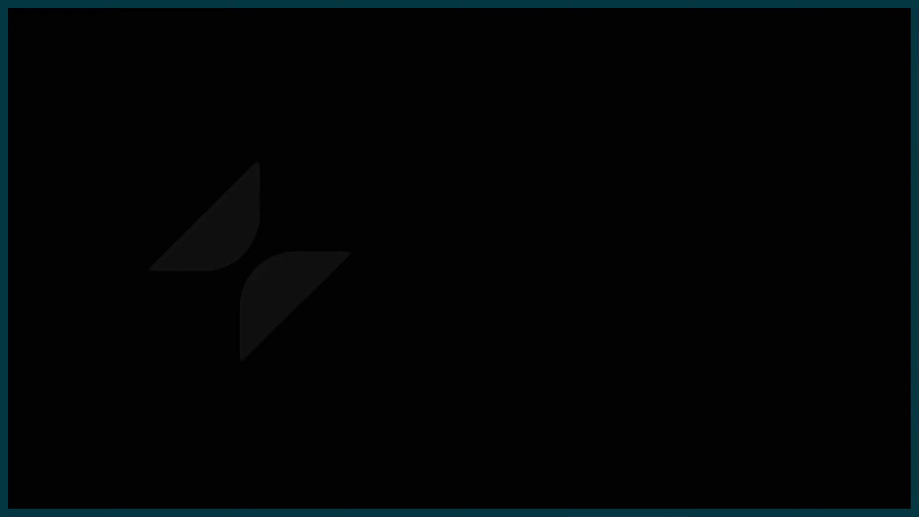